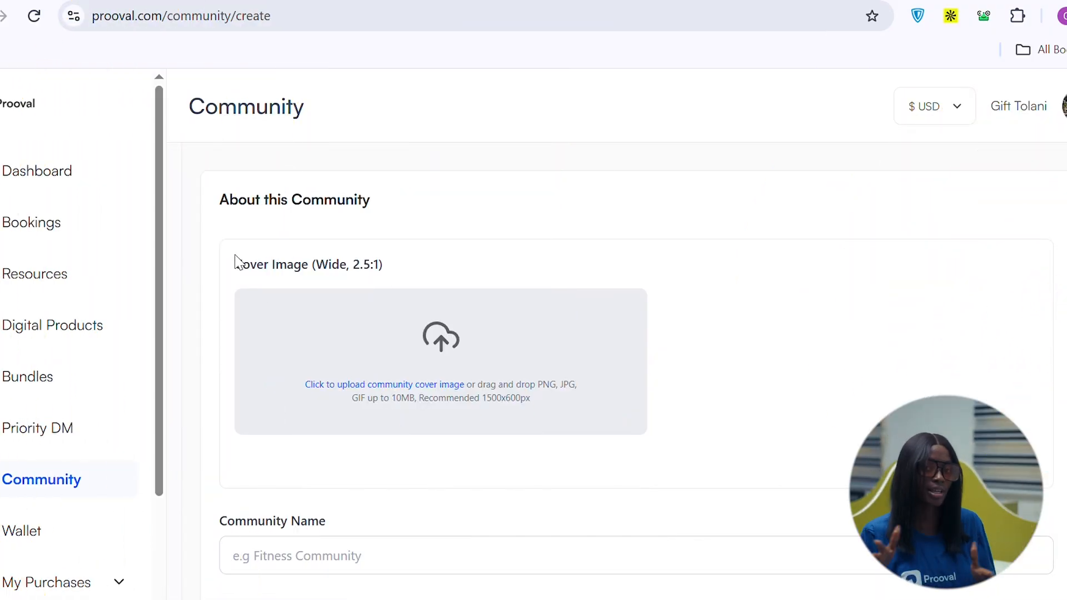
- Upload a cover image for the community and name it "Fitness community"
click(369, 384)
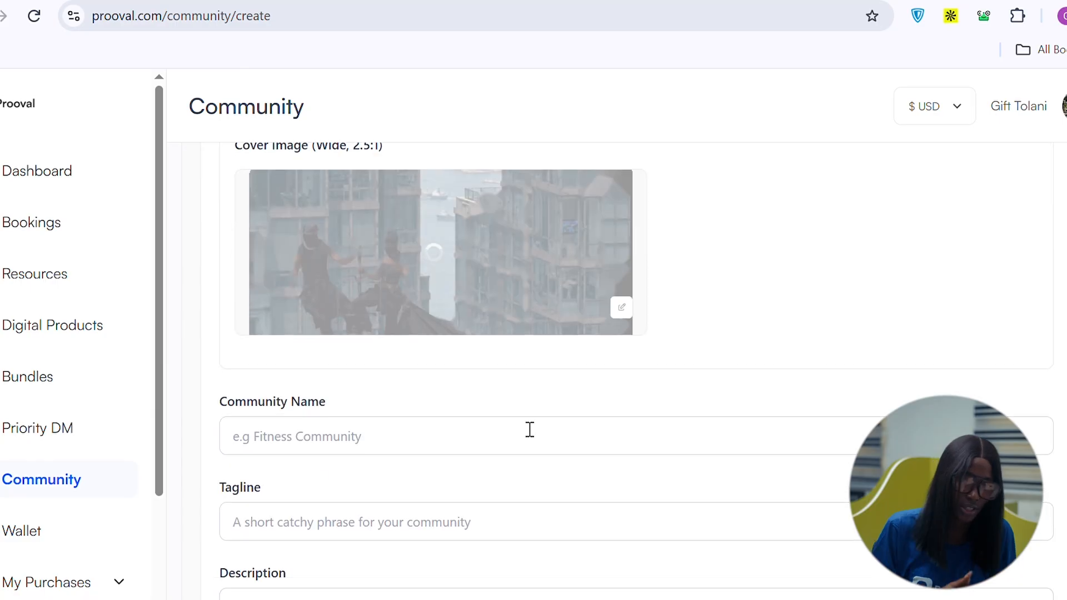
click(334, 444)
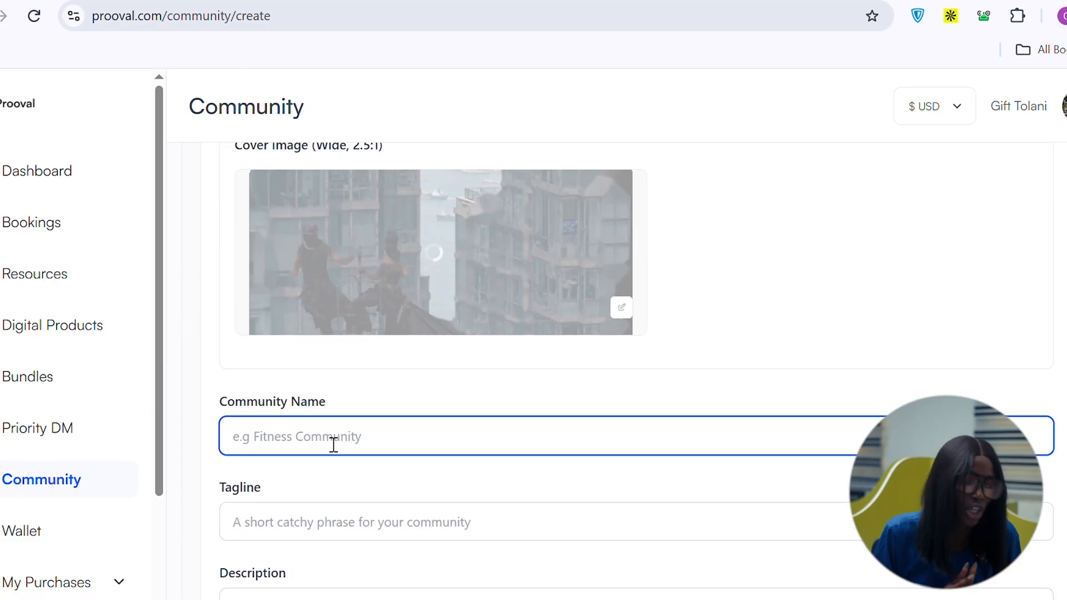
text(Fitness community)
- Set the community's tagline to "Your go-to fitness community"
scroll(357, 439, down, 5)
click(326, 222)
click(380, 291)
drag(299, 204, 469, 196)
text(fitness commun)
- Write the description "This community will give you everything you need to know about getting fit"
click(411, 359)
text(This )
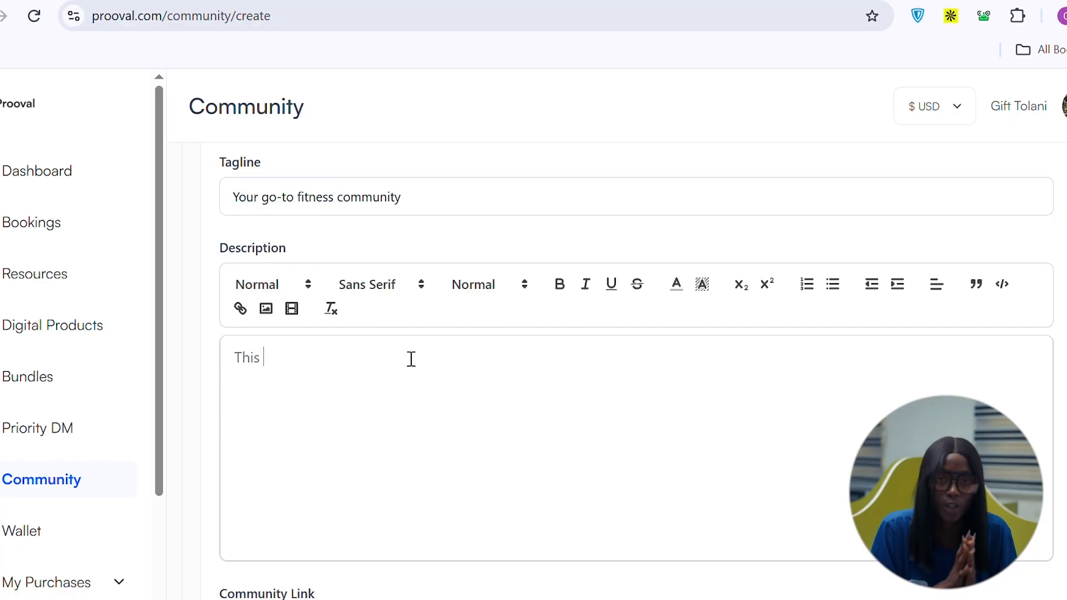
text(community will give you wha)
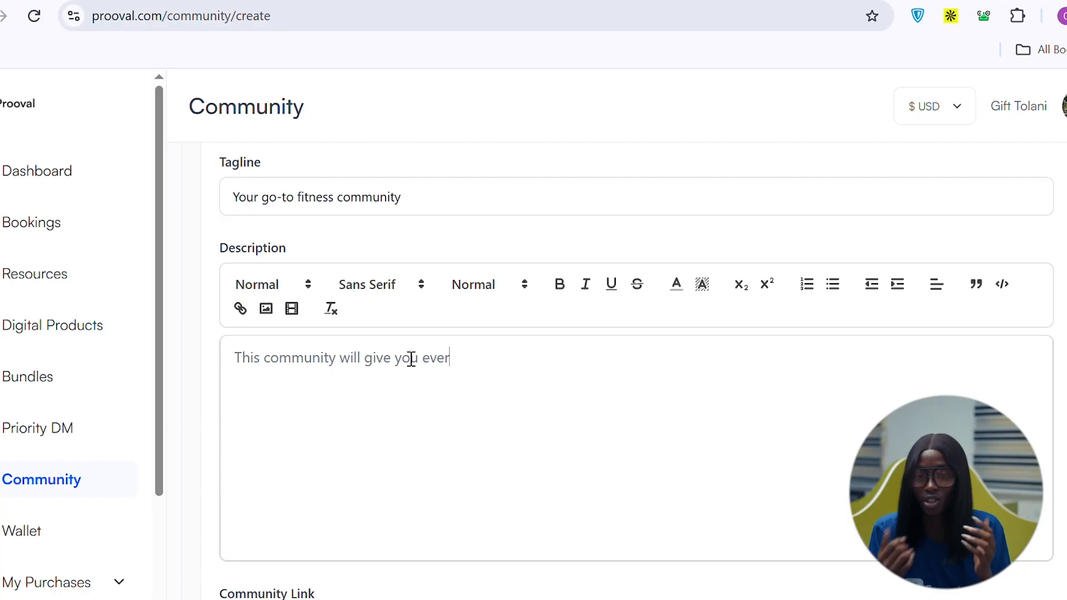
text(ything you need to know)
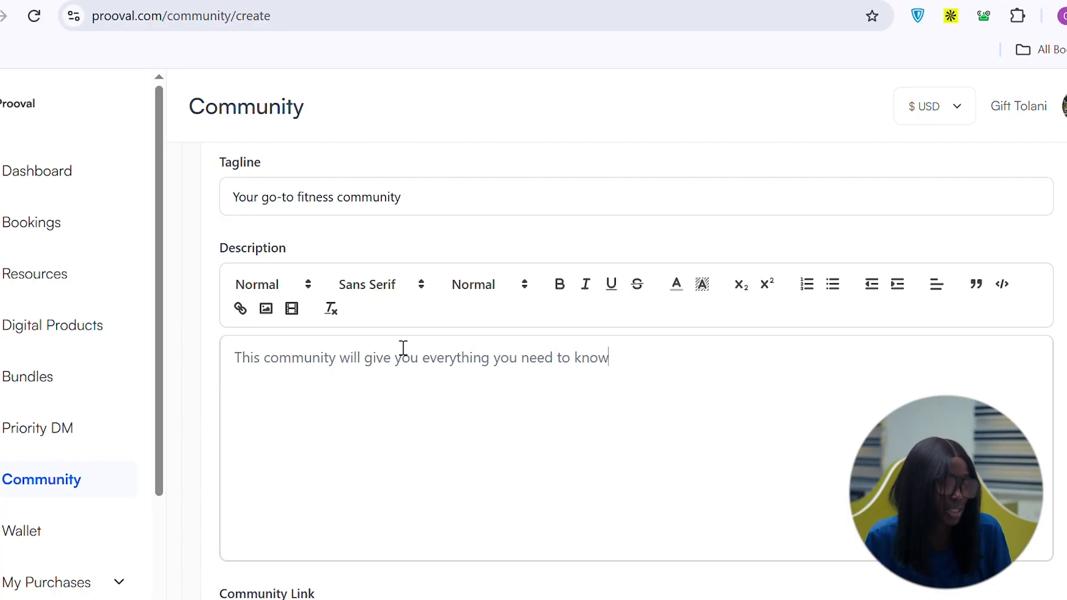
text( about ettetting fit)
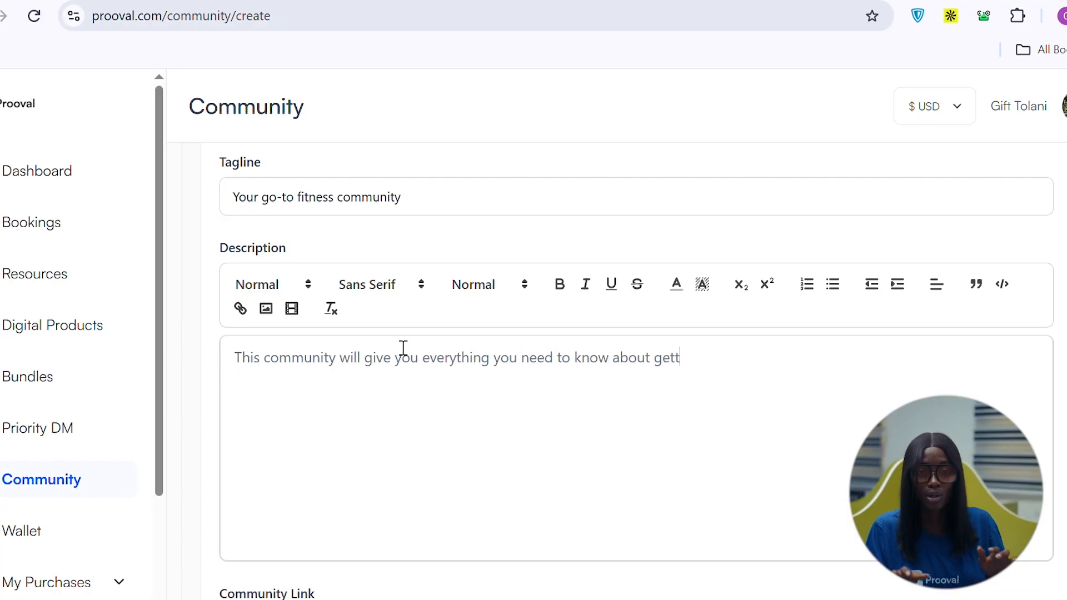
- Add the membership perk "Free access to my services"
scroll(400, 345, down, 10)
click(318, 324)
click(297, 376)
text(Free access to my )
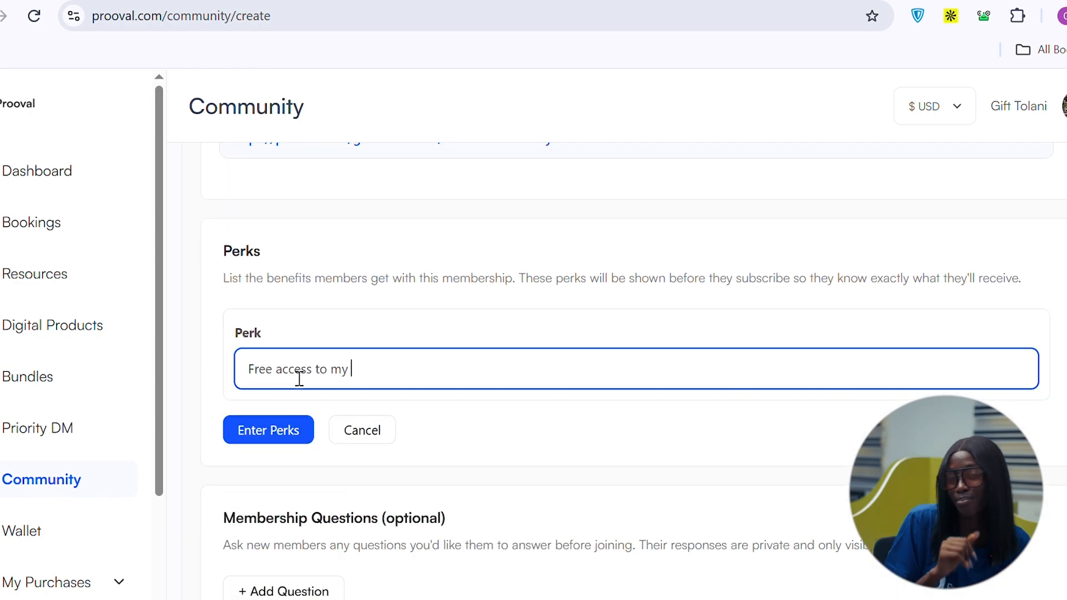
text(services)
scroll(295, 376, down, 2)
click(285, 312)
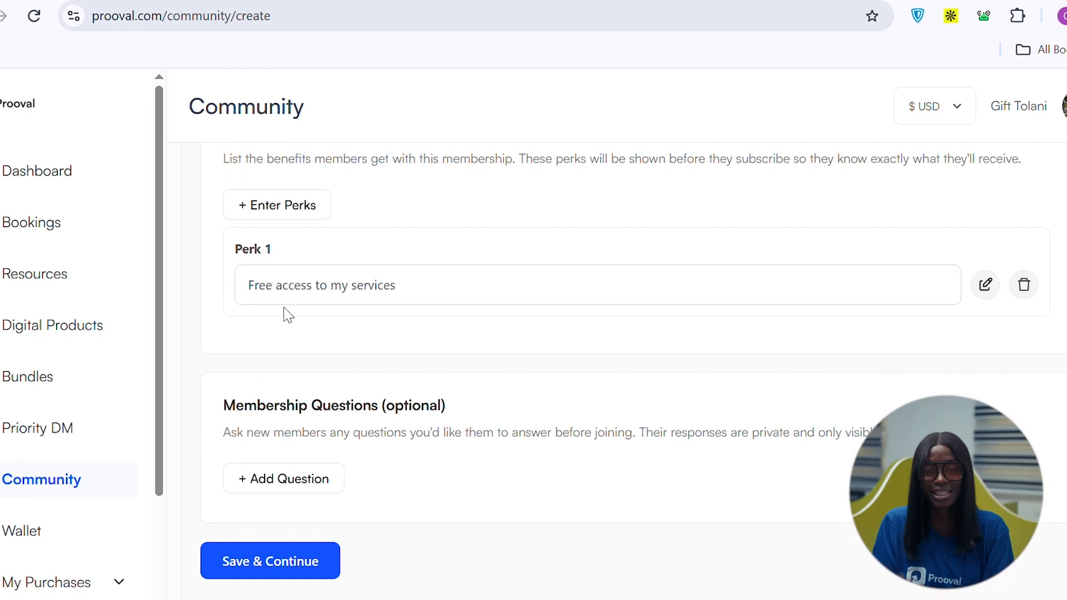
- Save the community details without any membership questions and continue to the pricing stage
scroll(424, 333, down, 1)
scroll(382, 452, up, 5)
scroll(293, 555, down, 5)
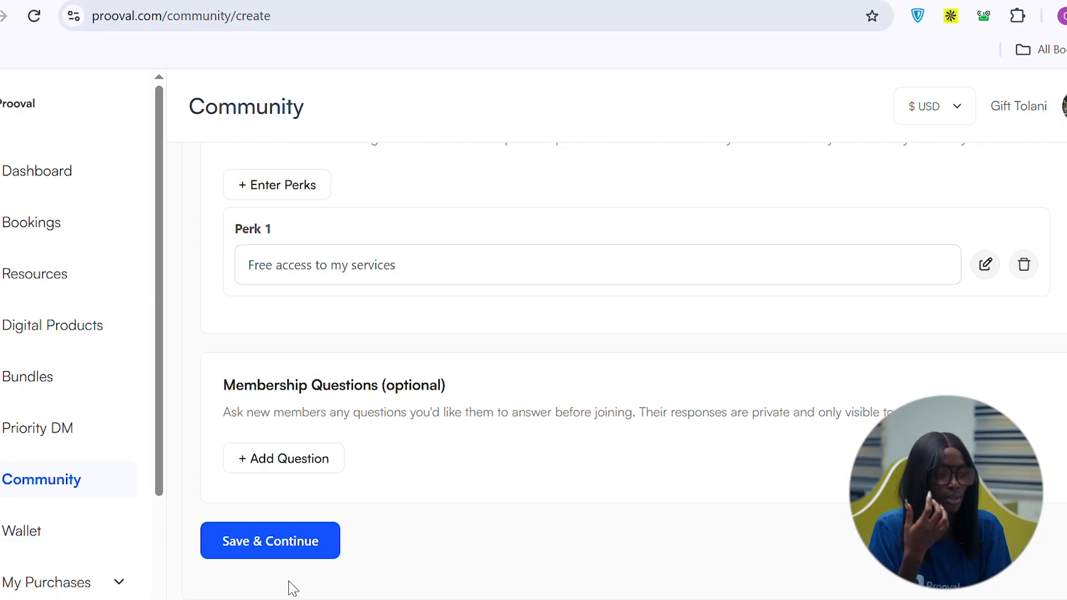
click(284, 548)
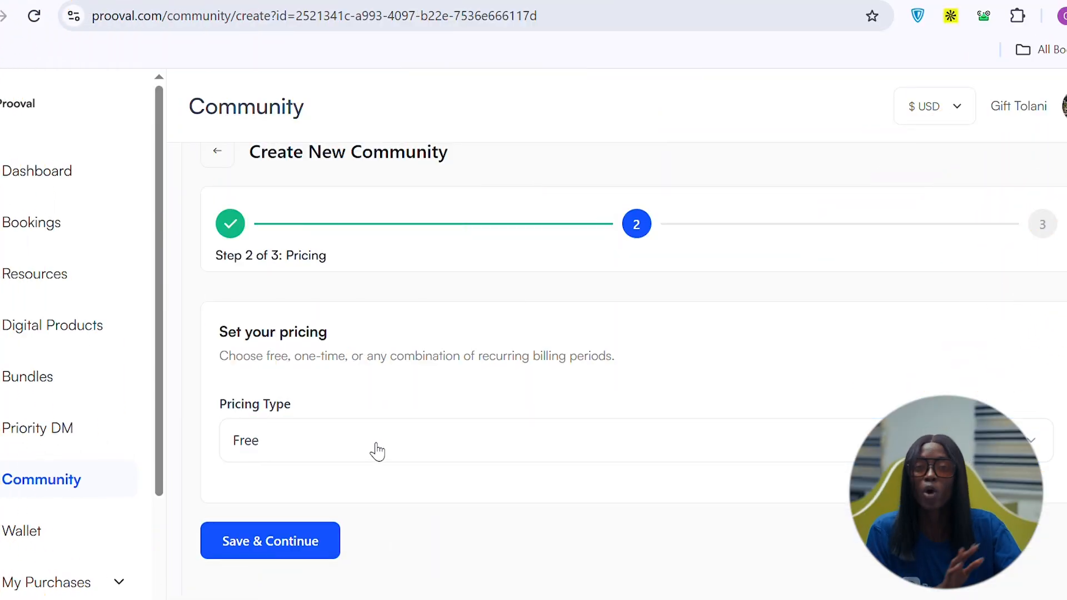
- Set the community's pricing type to Paid
click(377, 451)
click(356, 490)
scroll(359, 498, down, 5)
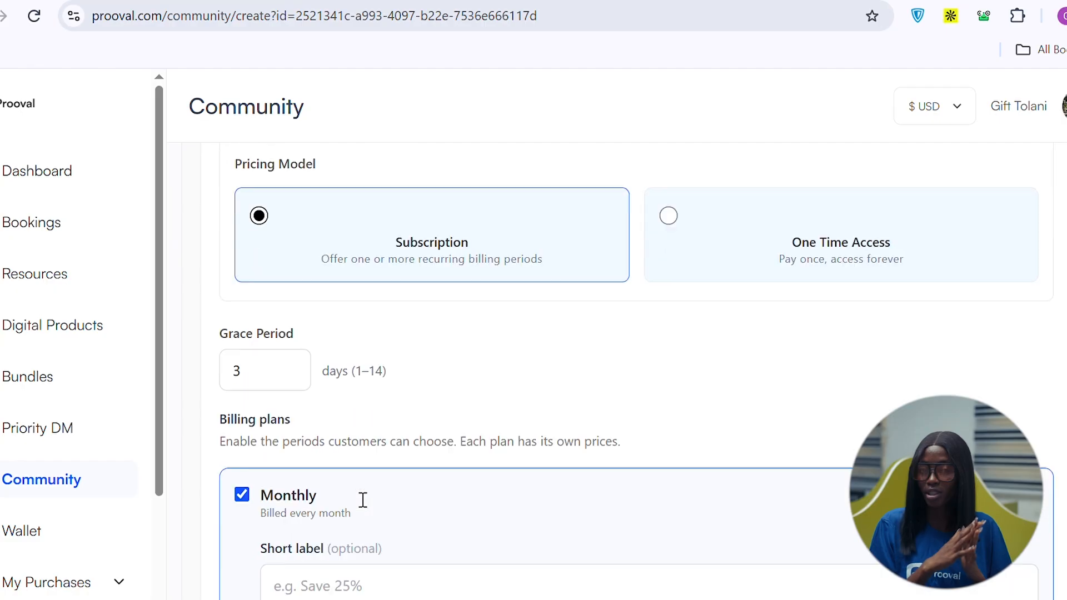
scroll(384, 361, down, 2)
scroll(402, 231, up, 3)
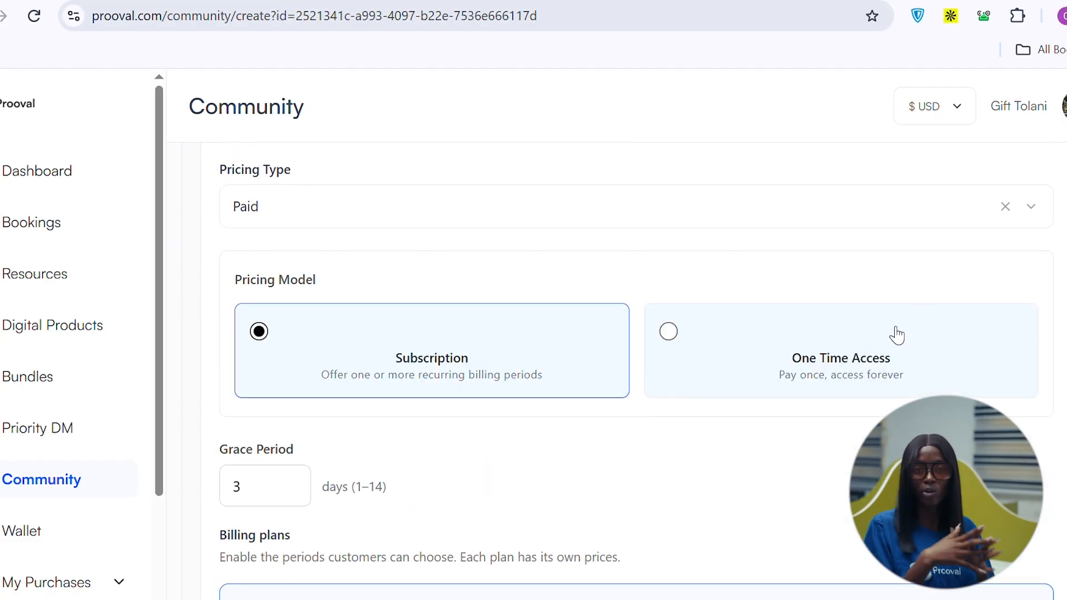
- Preview the One Time Access pricing model and return to Subscription
click(805, 345)
scroll(707, 412, down, 1)
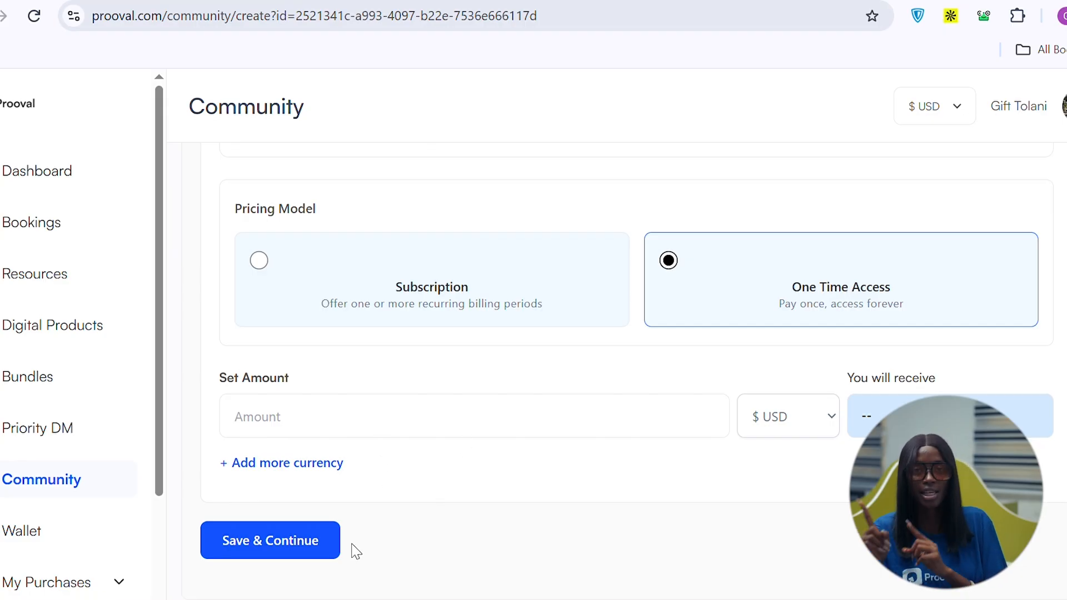
click(487, 274)
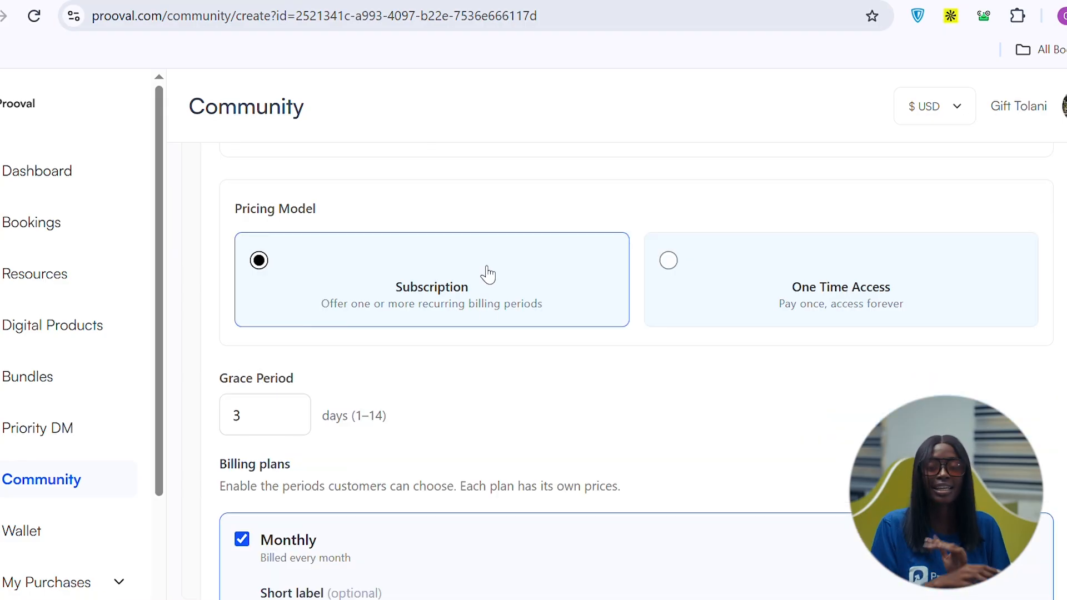
- Review the grace period and billing plans, and enable the Quarterly plan in addition to Monthly
scroll(372, 422, down, 2)
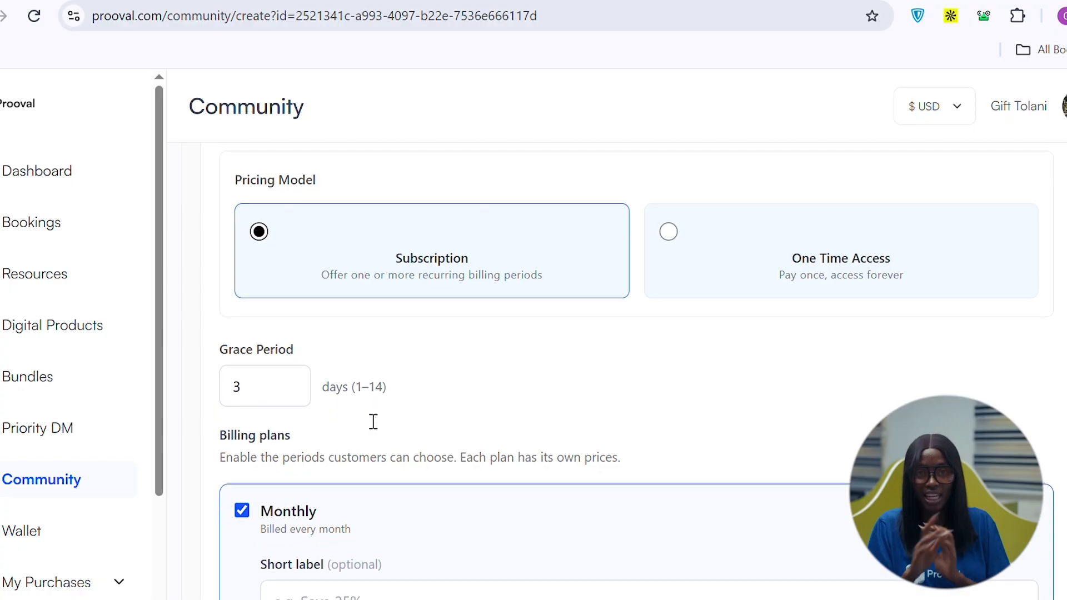
scroll(366, 420, down, 2)
scroll(356, 329, up, 2)
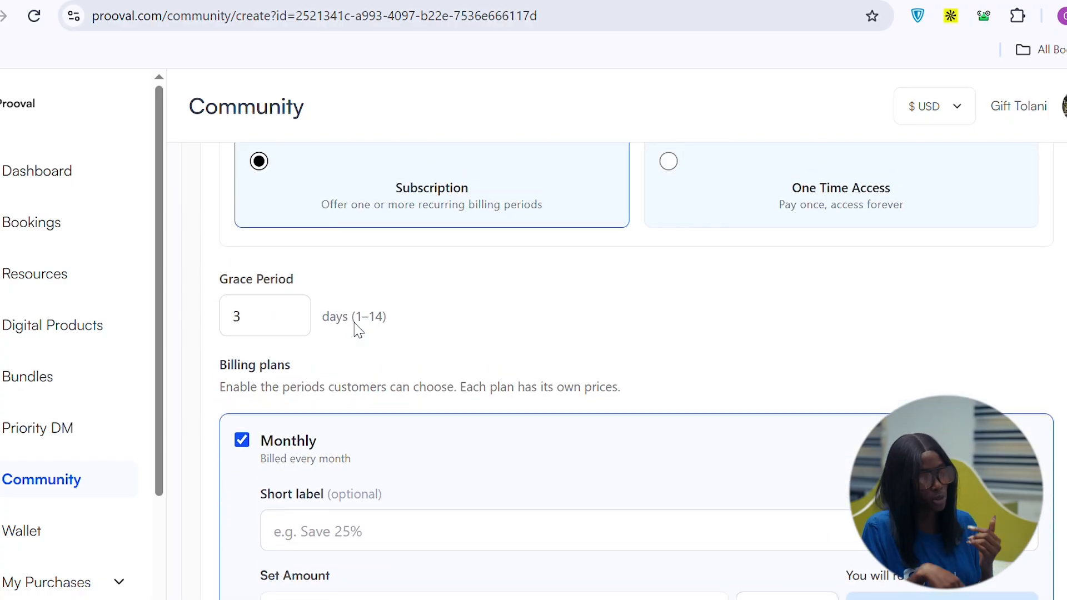
scroll(354, 329, up, 1)
scroll(291, 341, down, 4)
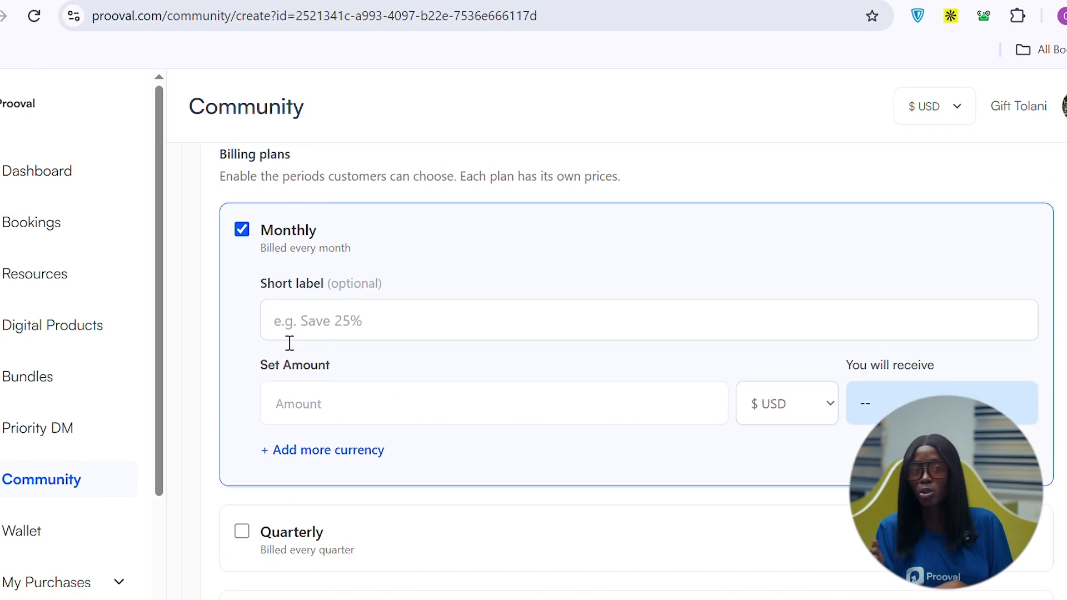
scroll(408, 435, down, 2)
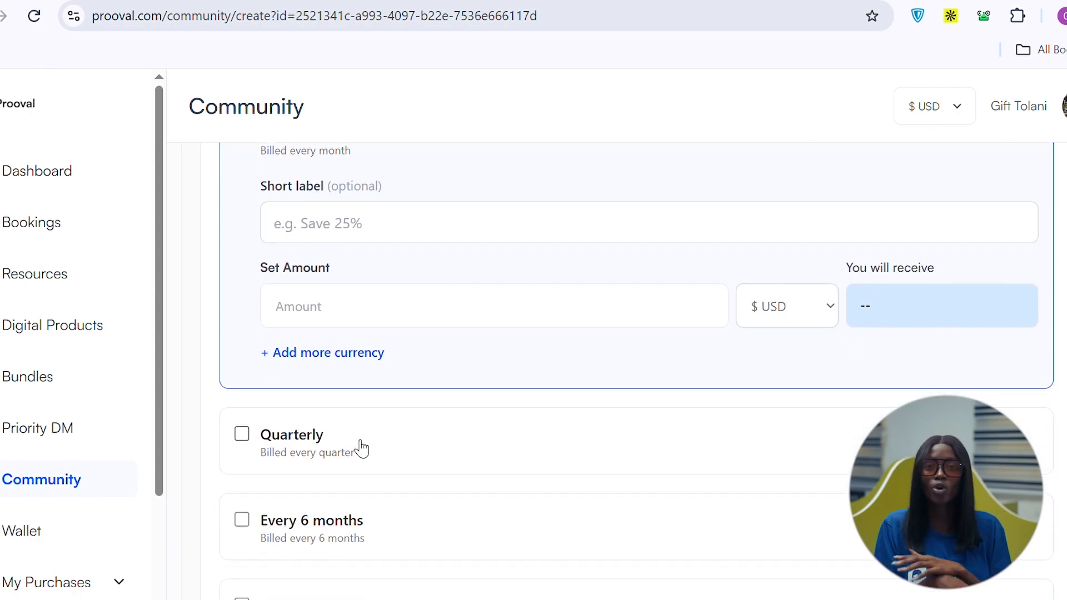
click(360, 448)
scroll(361, 448, up, 2)
scroll(361, 447, down, 8)
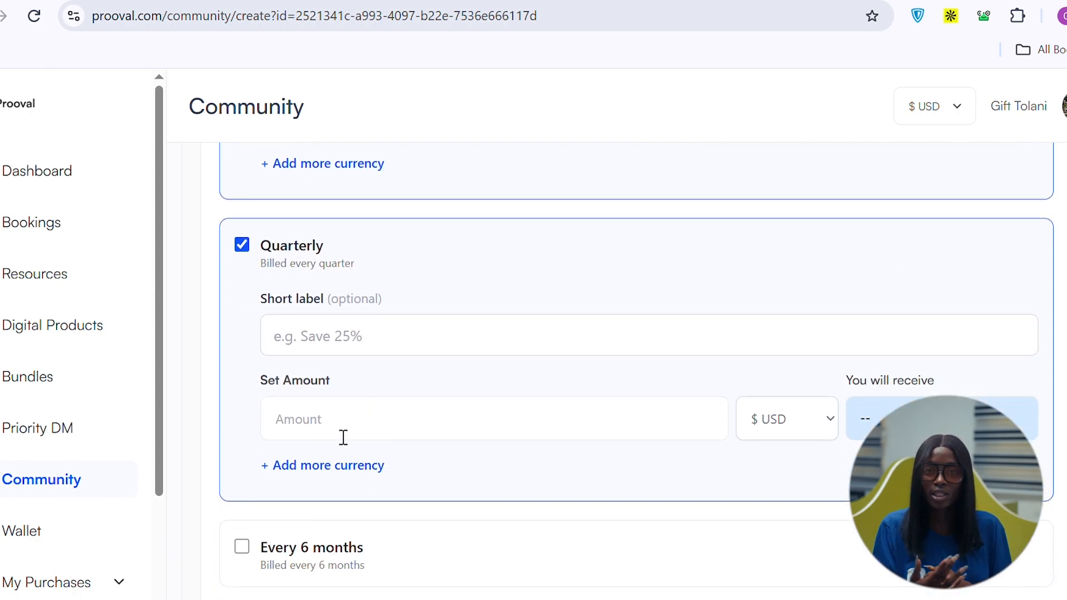
click(333, 397)
scroll(331, 400, up, 12)
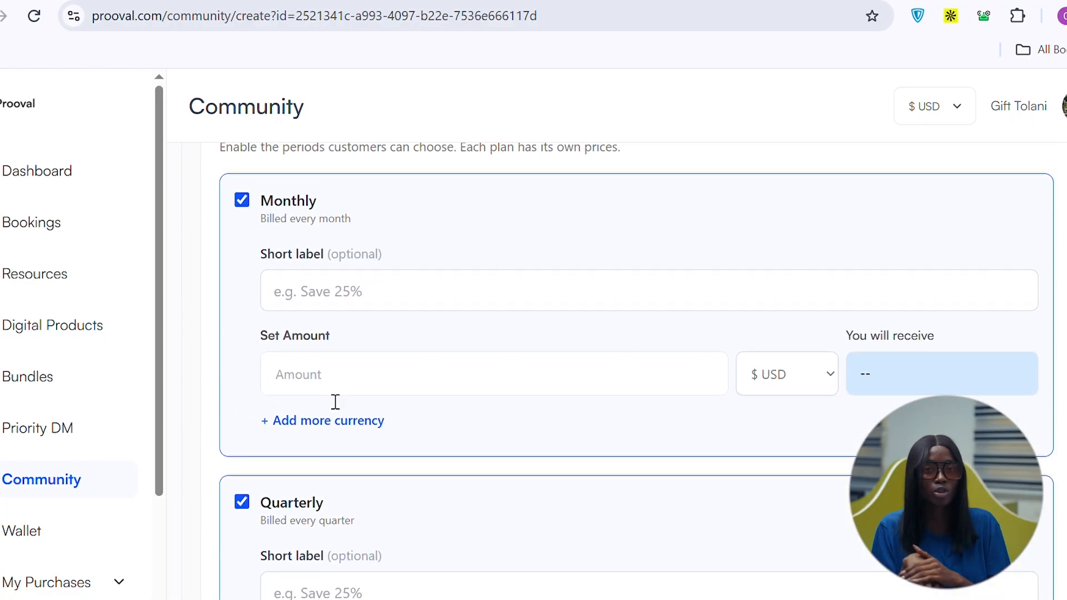
- Set the Monthly plan's price to 10 USD
scroll(330, 400, down, 6)
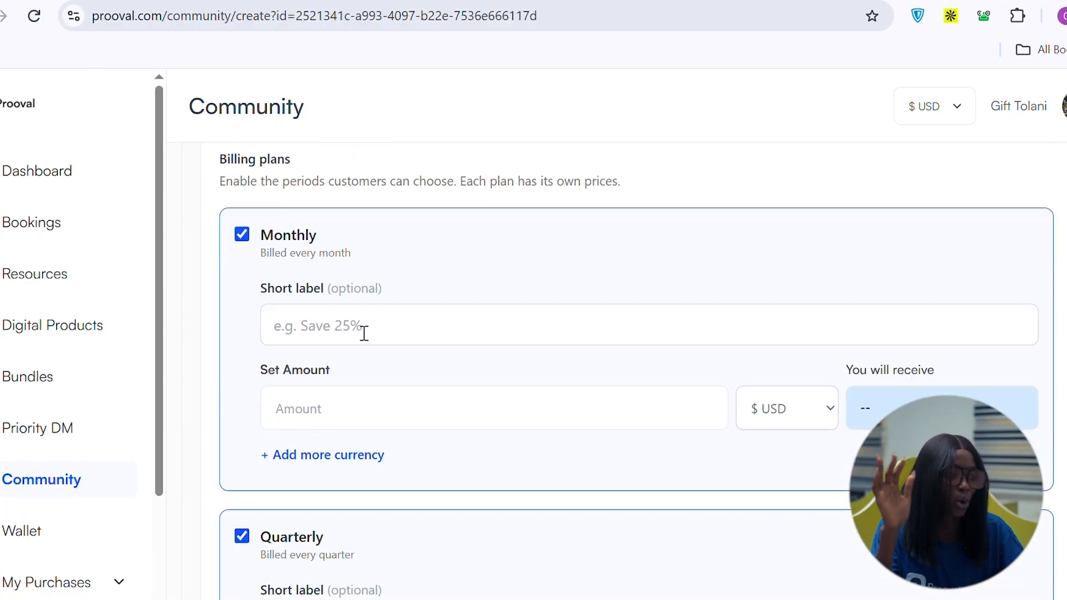
click(336, 417)
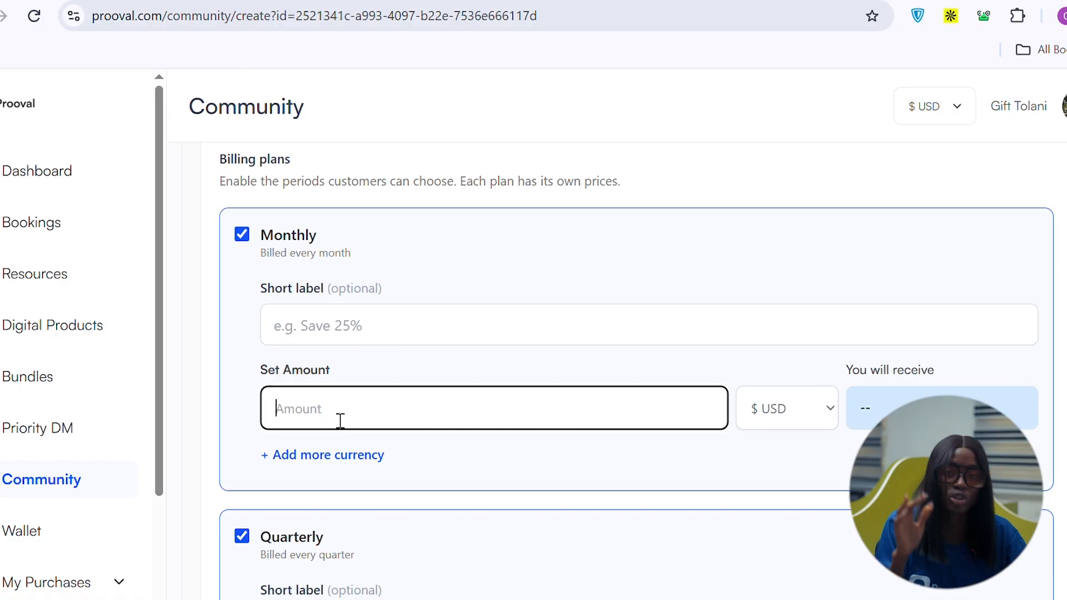
text(1,000)
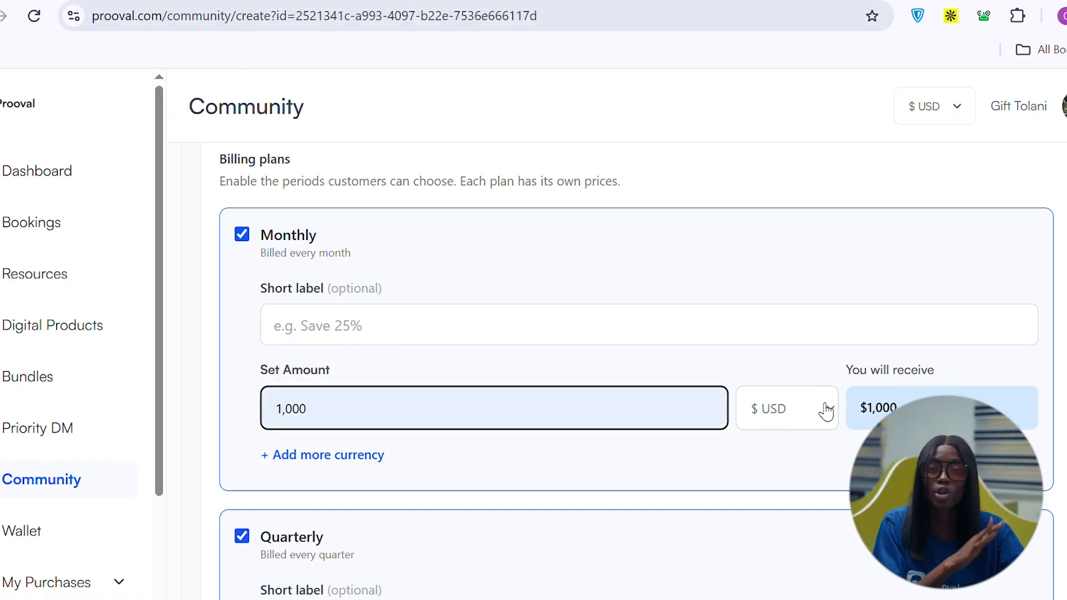
key(BackSpace)
key(BackSpace)
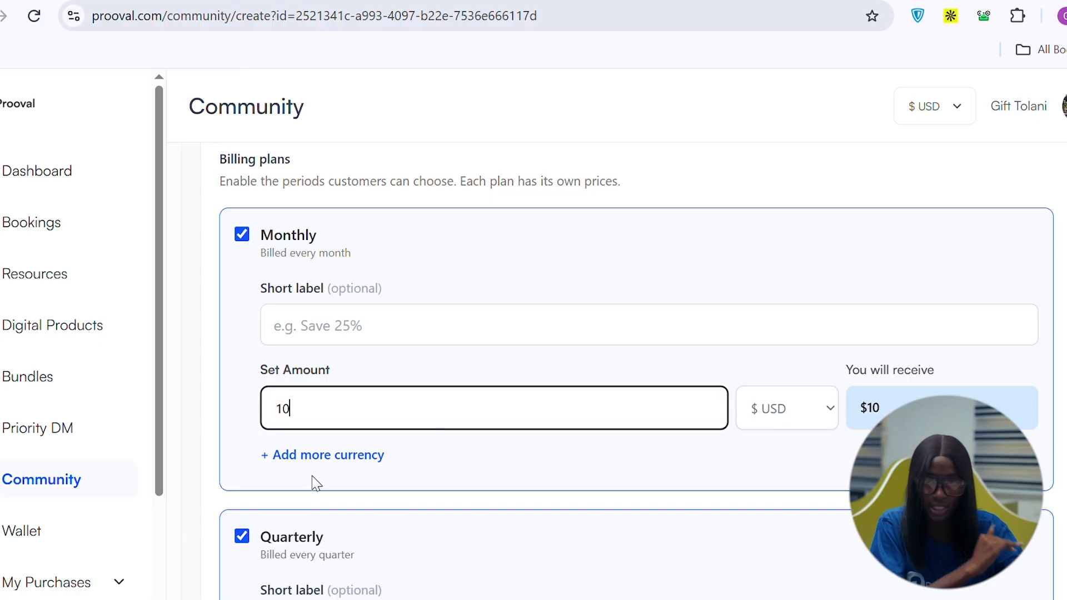
- Add a second currency, NGN, to the Monthly plan with an amount of 1,000
click(316, 458)
click(351, 499)
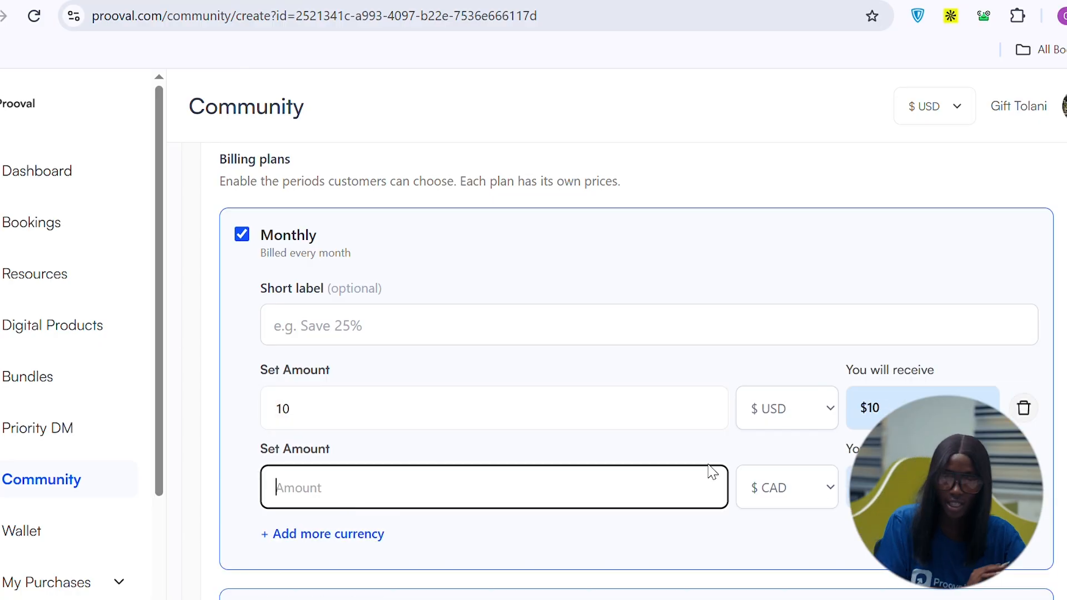
click(788, 495)
click(777, 426)
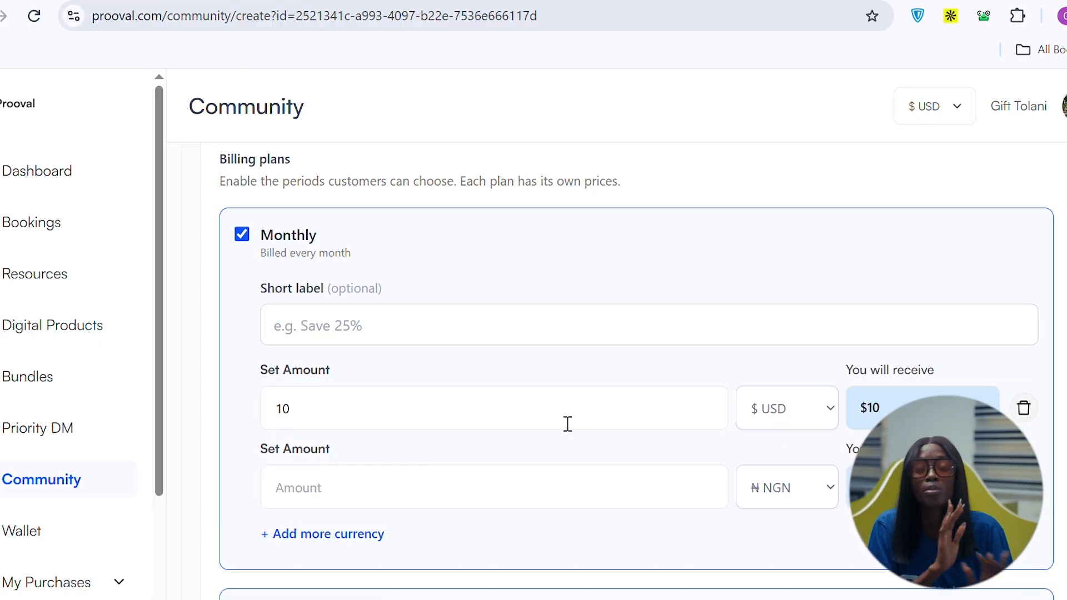
click(394, 506)
text(1000)
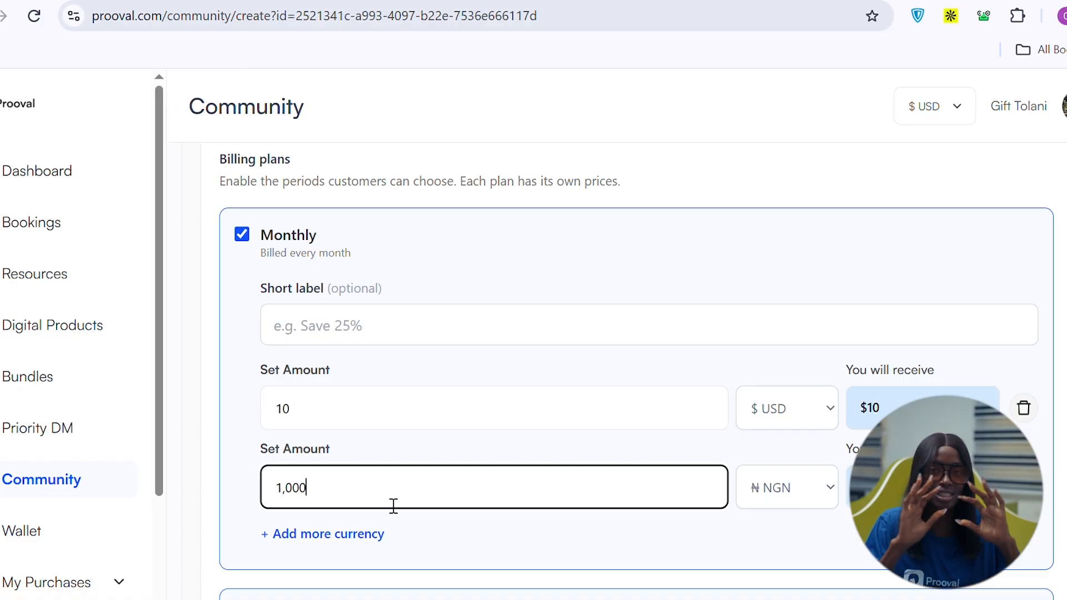
- Set the Quarterly plan's price to 25 USD
scroll(394, 505, down, 3)
scroll(394, 506, down, 1)
click(344, 475)
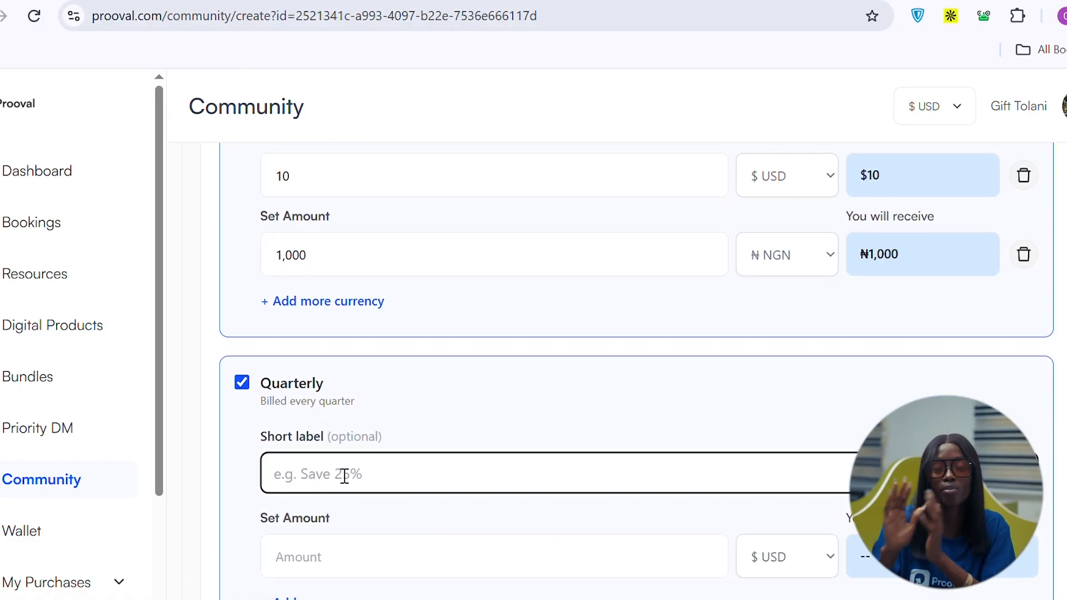
scroll(345, 475, up, 3)
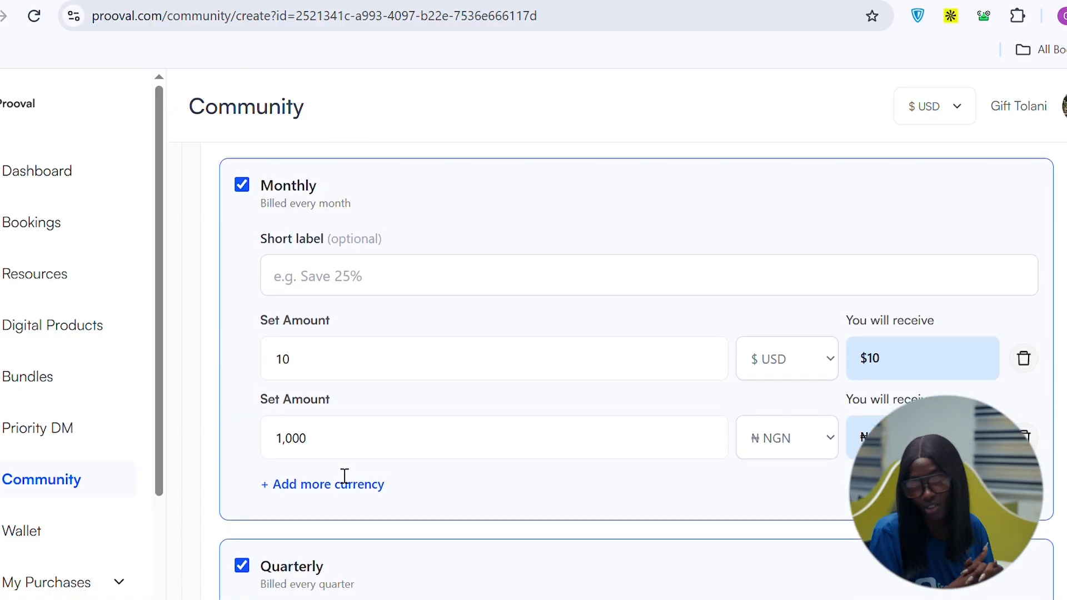
scroll(345, 475, down, 4)
click(332, 524)
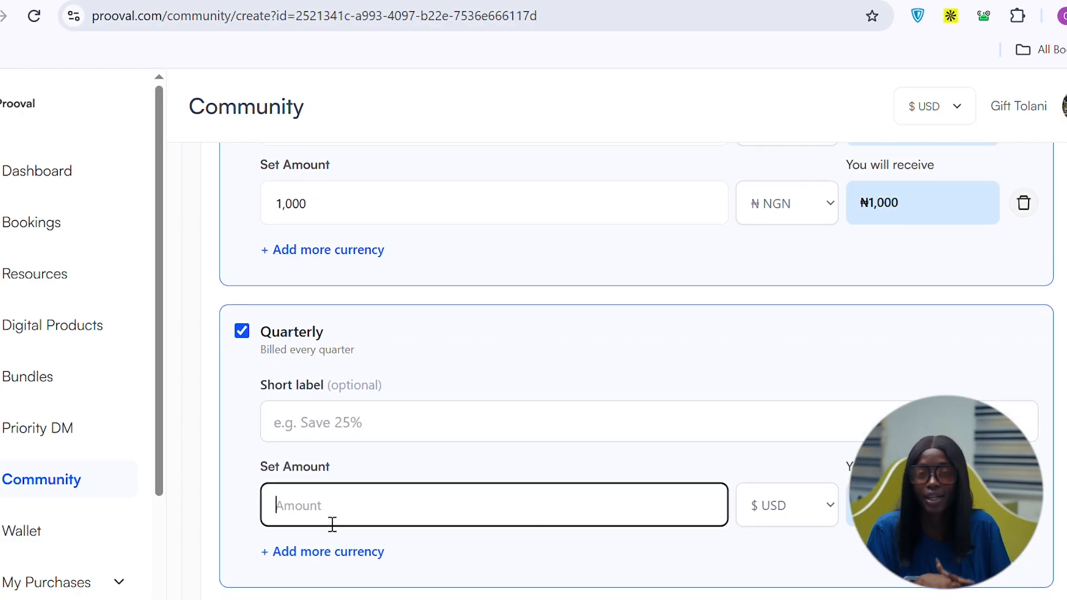
text(25)
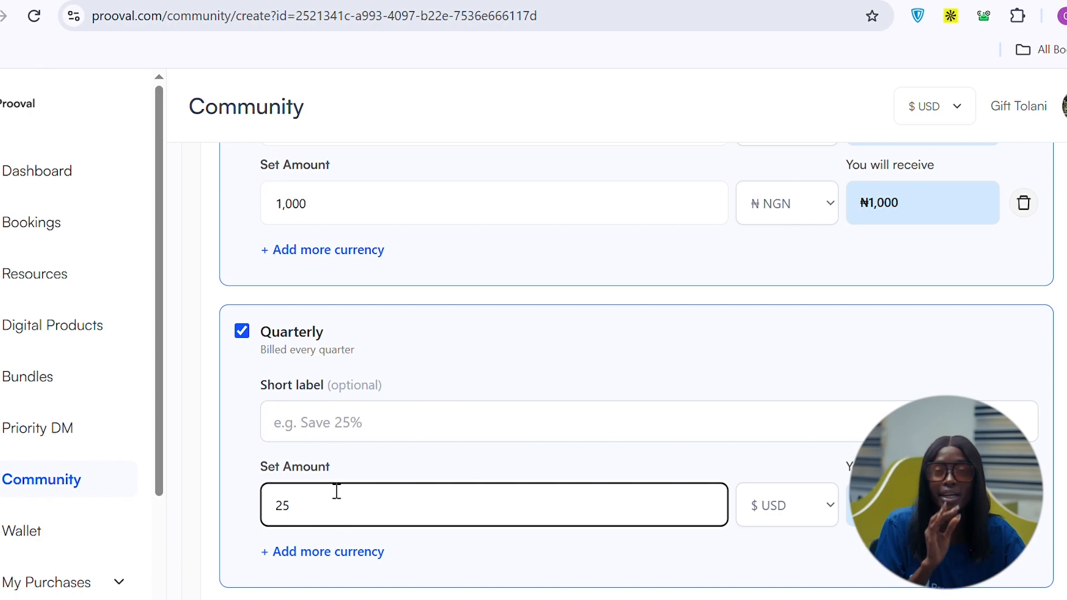
- Give the Quarterly plan the short label "Save 10%"
click(481, 424)
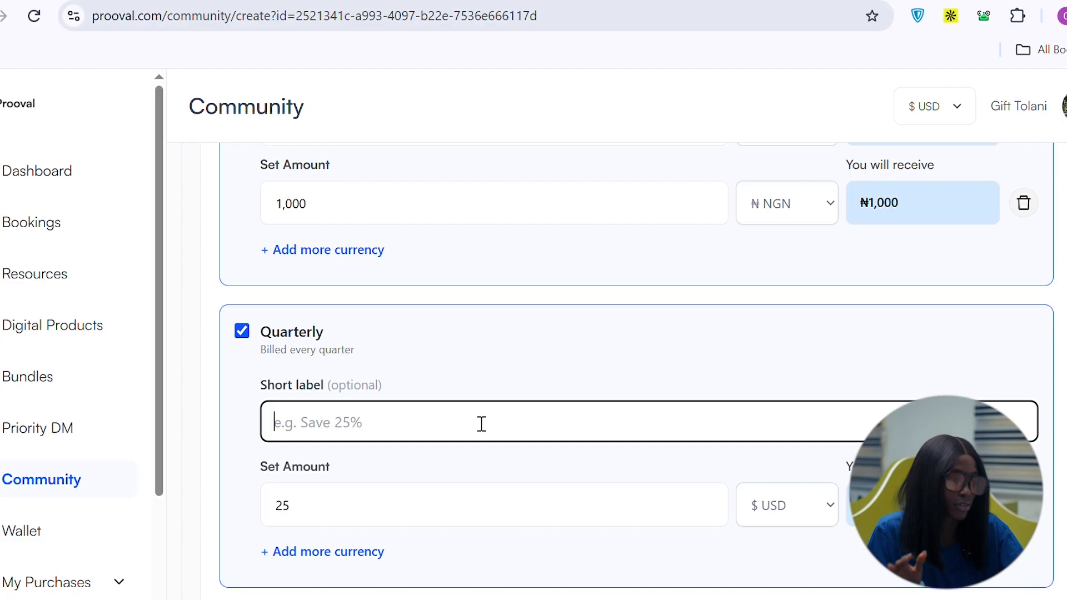
text(10%)
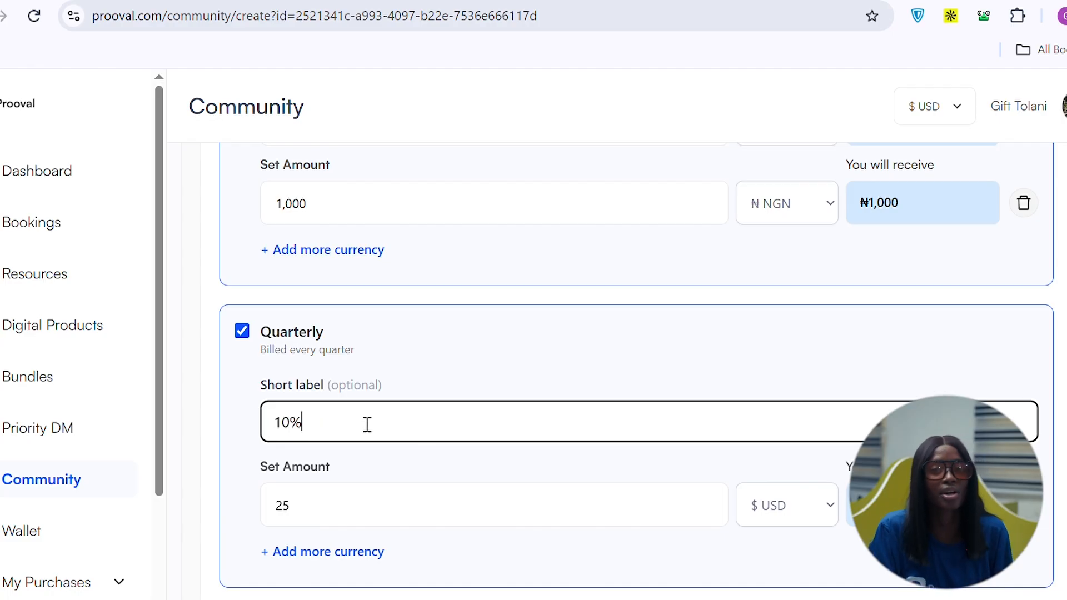
double_click(294, 426)
key(BackSpace)
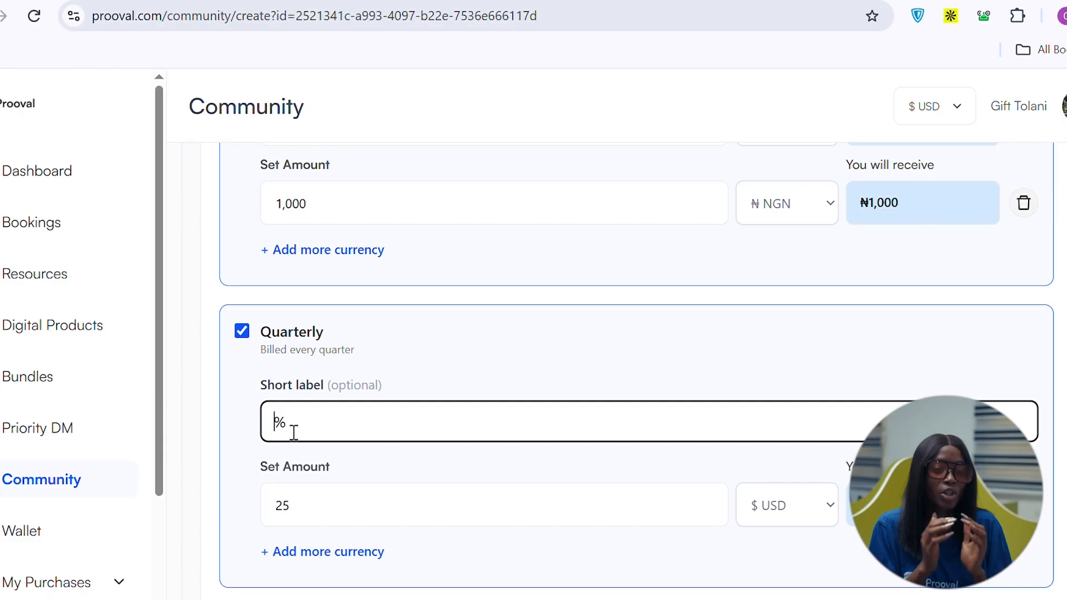
text(save)
key(BackSpace)
key(BackSpace)
key(BackSpace)
key(BackSpace)
text(As)
key(BackSpace)
key(BackSpace)
text(S)
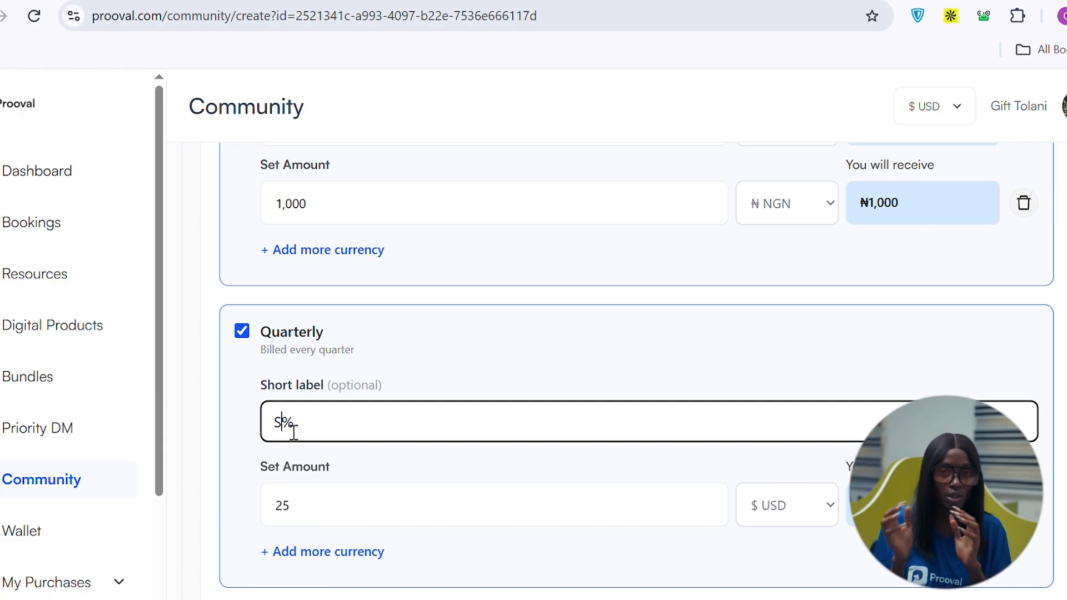
text(ave 10)
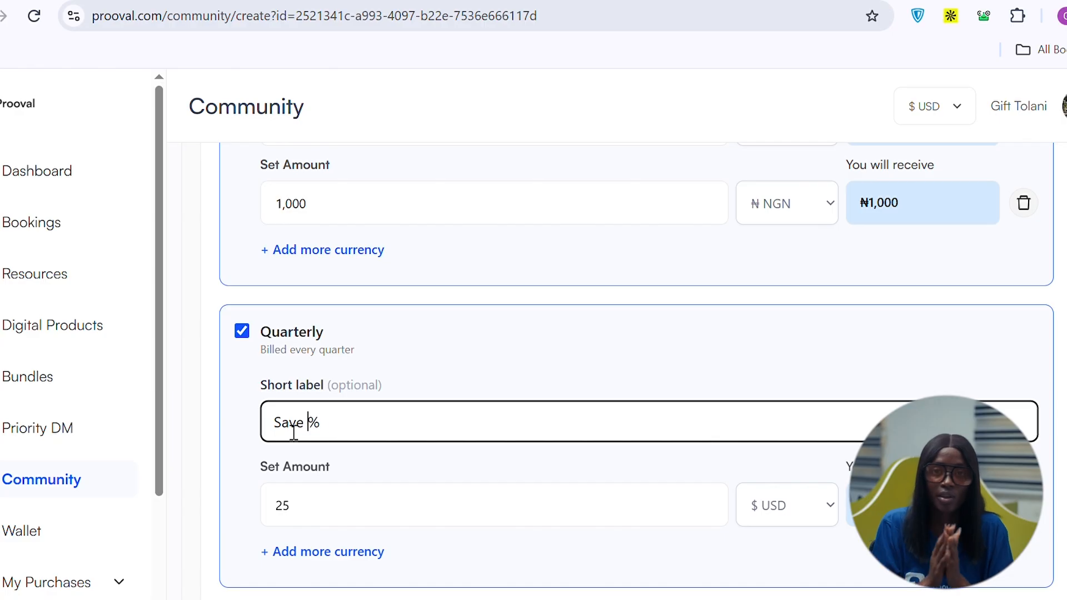
- Add CAD as a second currency to the Quarterly plan with an amount of 2,000
scroll(614, 518, down, 5)
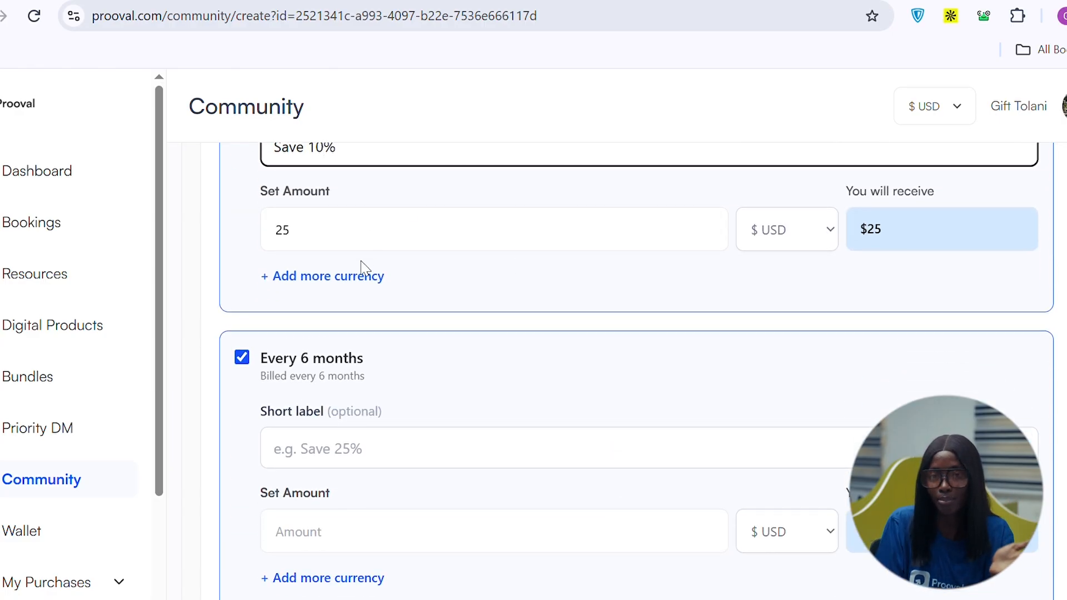
click(366, 287)
click(409, 316)
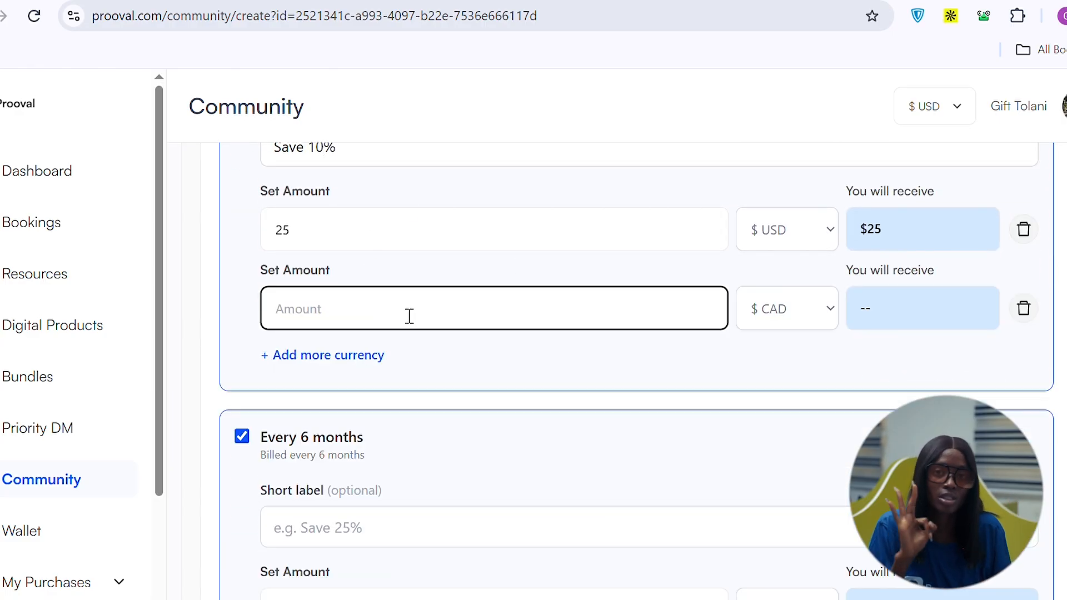
text(2000)
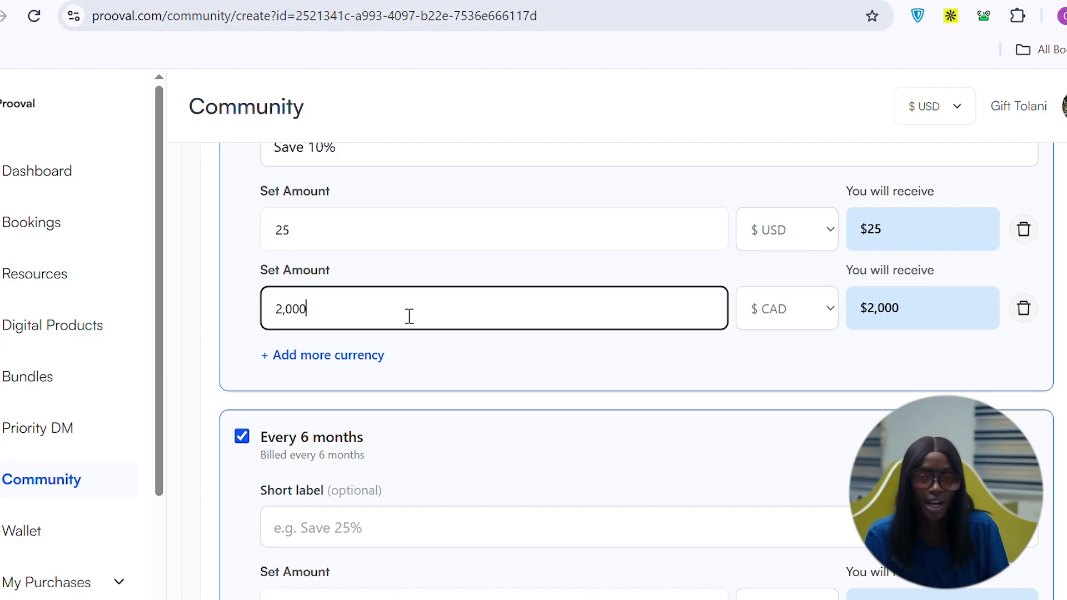
- Set the price of the Every 6 months plan to 500 USD
scroll(407, 314, down, 3)
click(326, 421)
text(5)
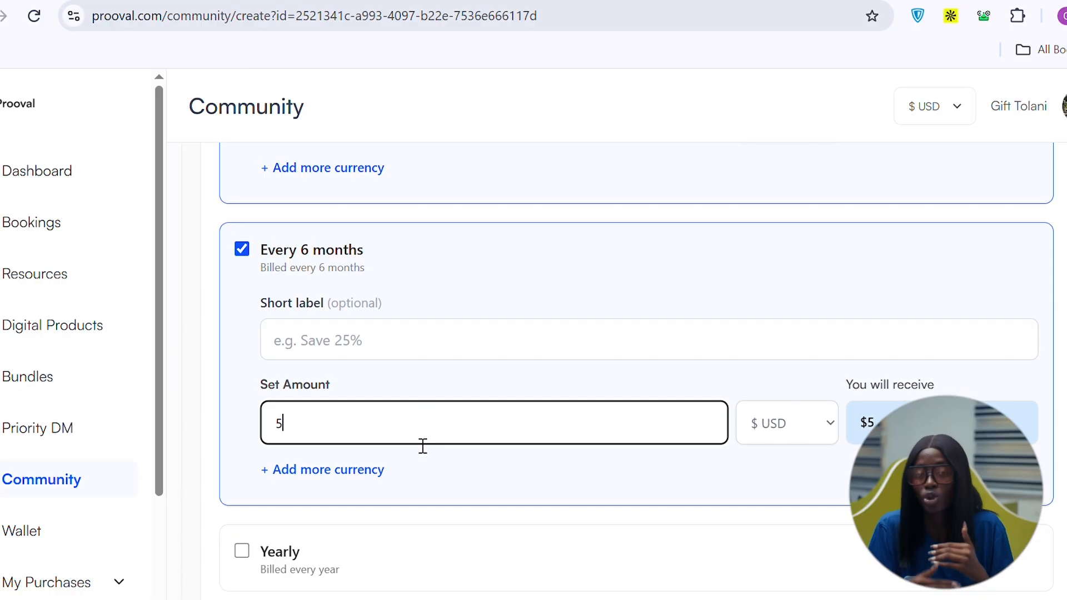
key(BackSpace)
text(500)
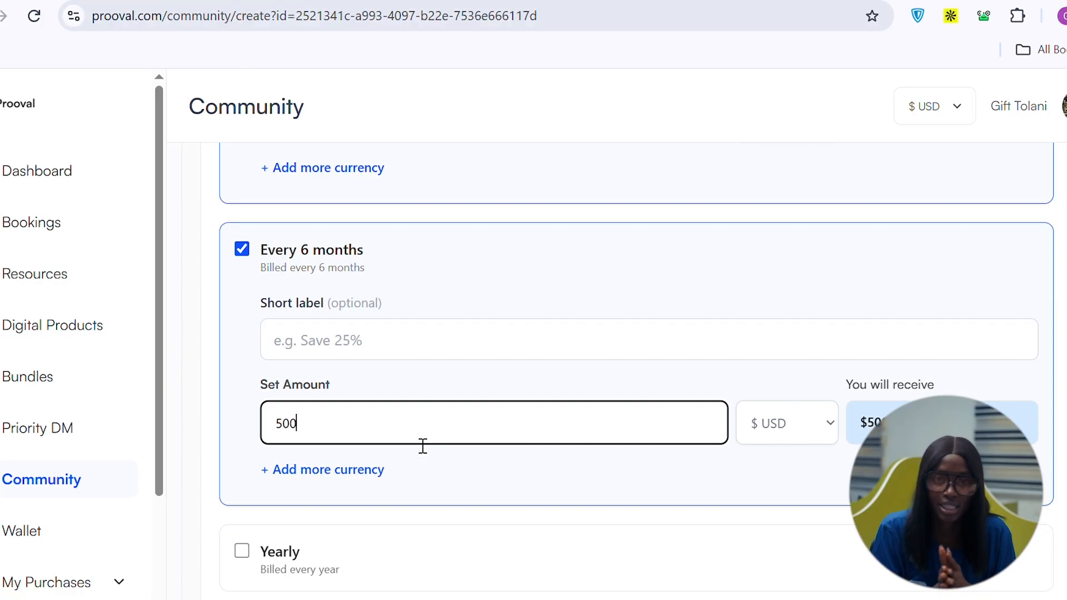
- Add a second currency, CAD, to the Every 6 months plan with an amount of 5,000
click(365, 474)
click(400, 524)
text(5,000)
- Enable the Yearly billing plan
scroll(400, 524, down, 3)
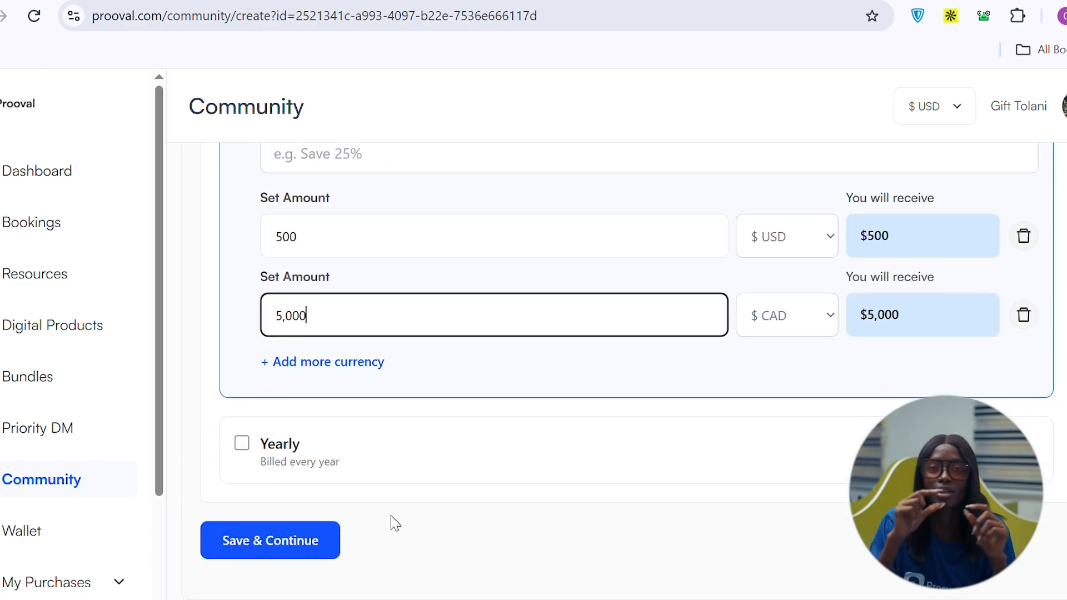
click(314, 471)
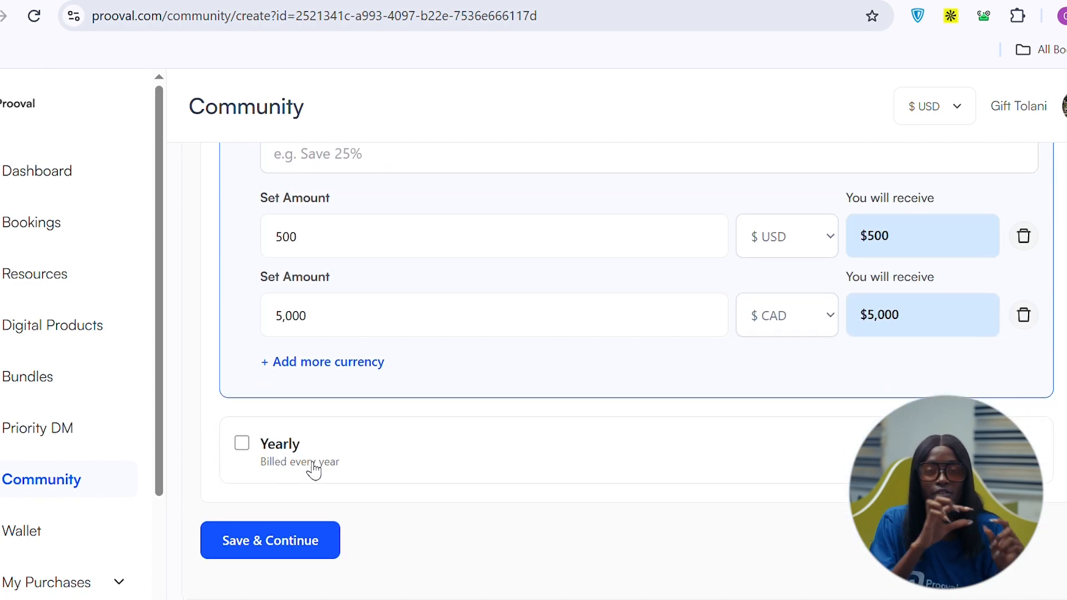
scroll(309, 468, down, 2)
click(342, 428)
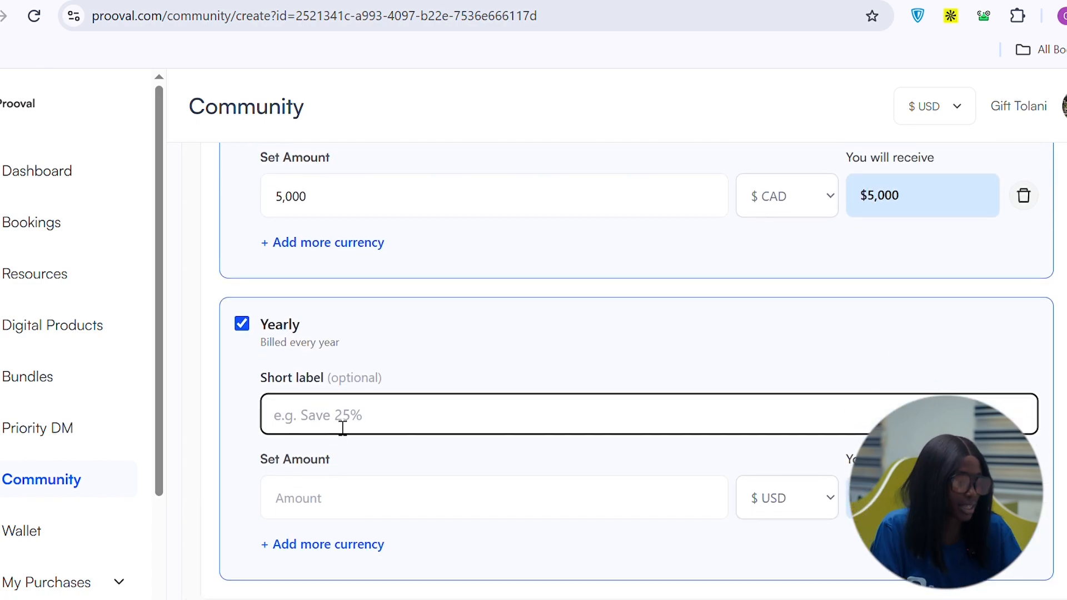
text(12)
key(BackSpace)
key(BackSpace)
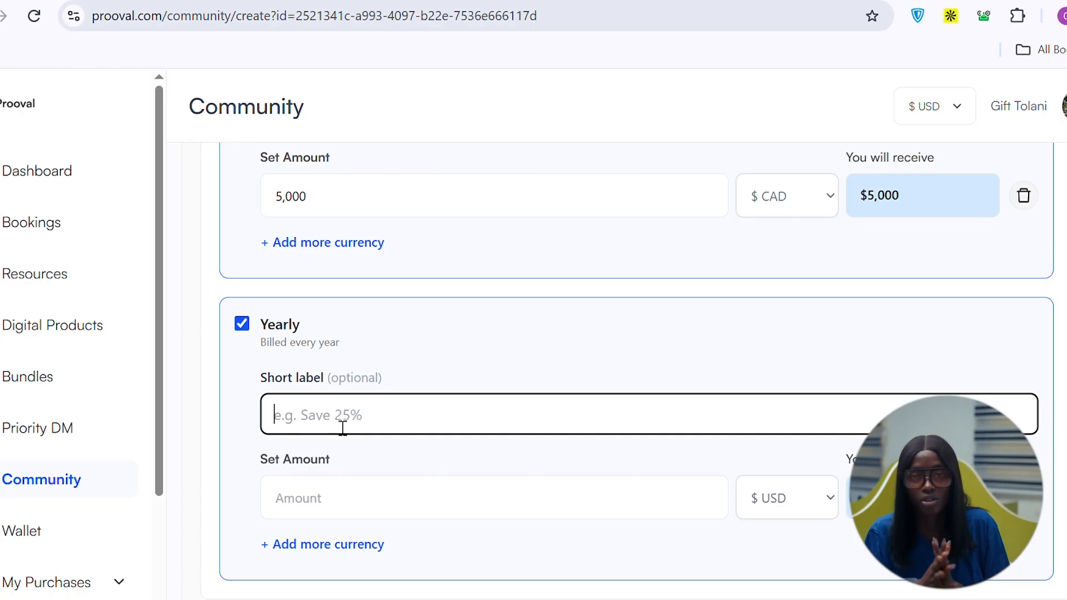
- Set the Yearly plan's price to 1,000 USD
click(303, 517)
text(1)
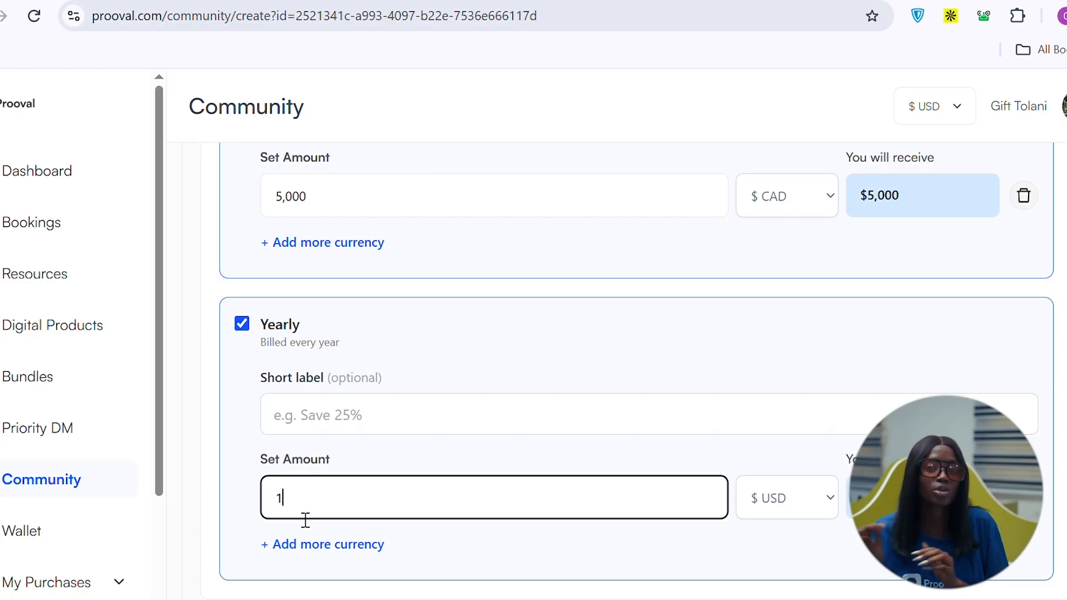
text(,000)
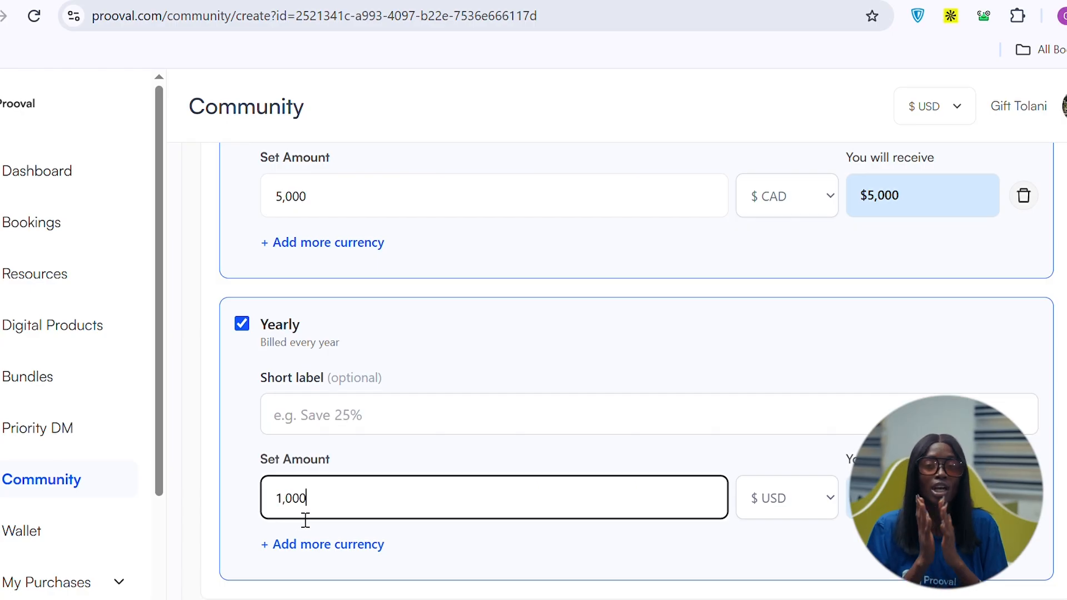
- Add a second currency to the Yearly plan and choose NGN for it, leaving its amount empty
click(321, 544)
click(375, 578)
text(1)
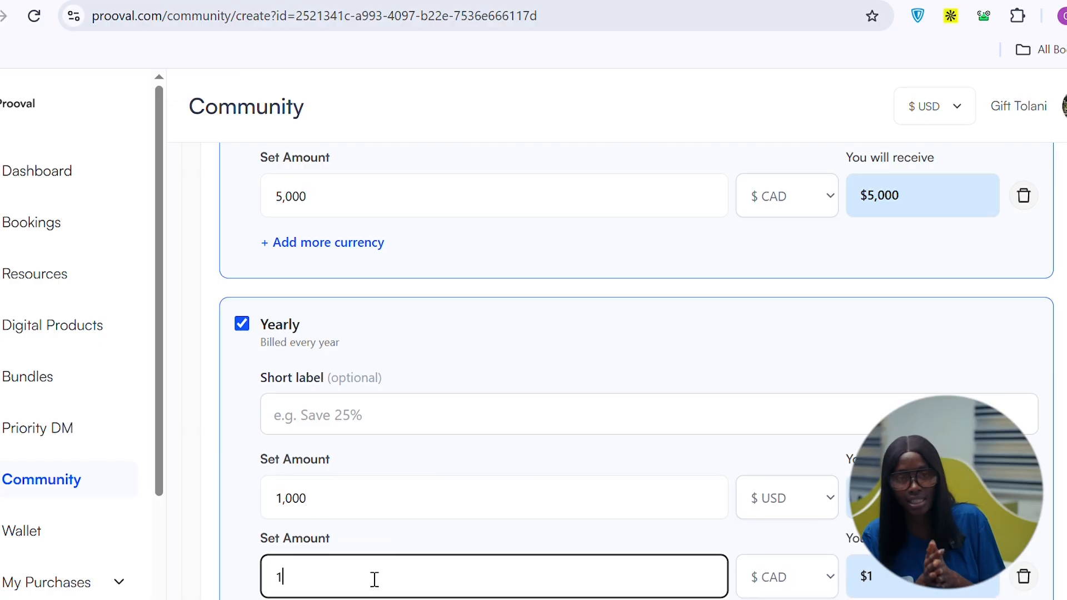
scroll(375, 578, down, 3)
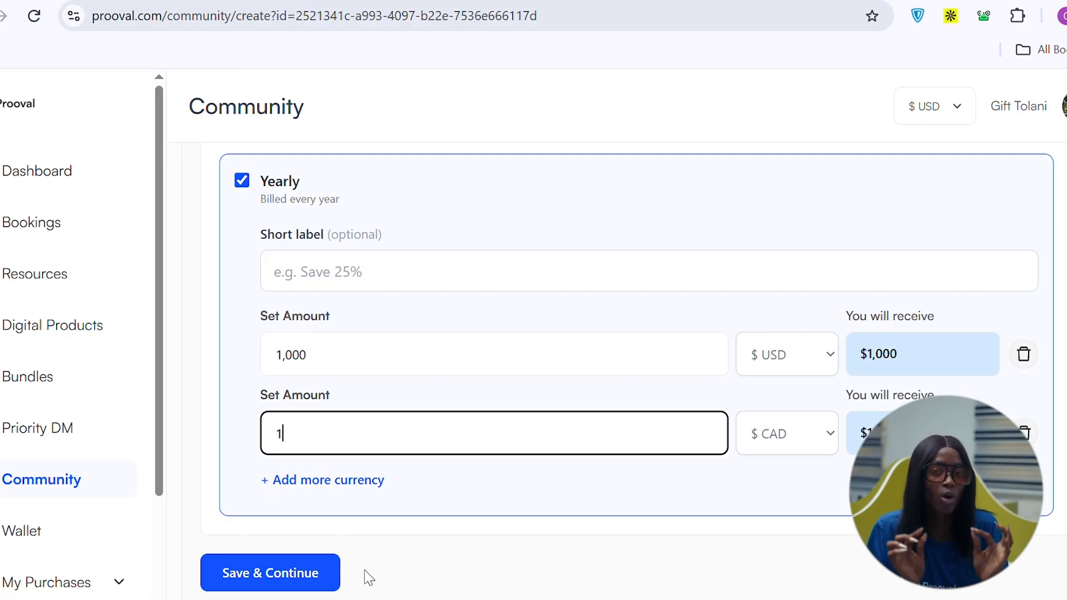
key(BackSpace)
click(774, 457)
click(753, 371)
- Change the second currency of the Every 6 months plan to NGN
scroll(552, 435, up, 4)
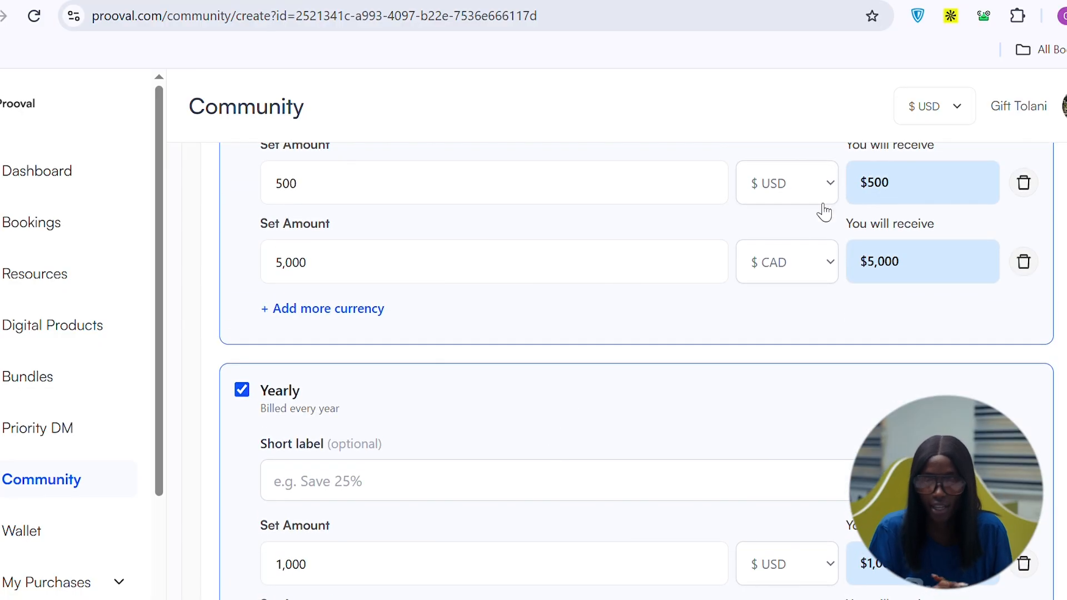
click(790, 285)
click(781, 422)
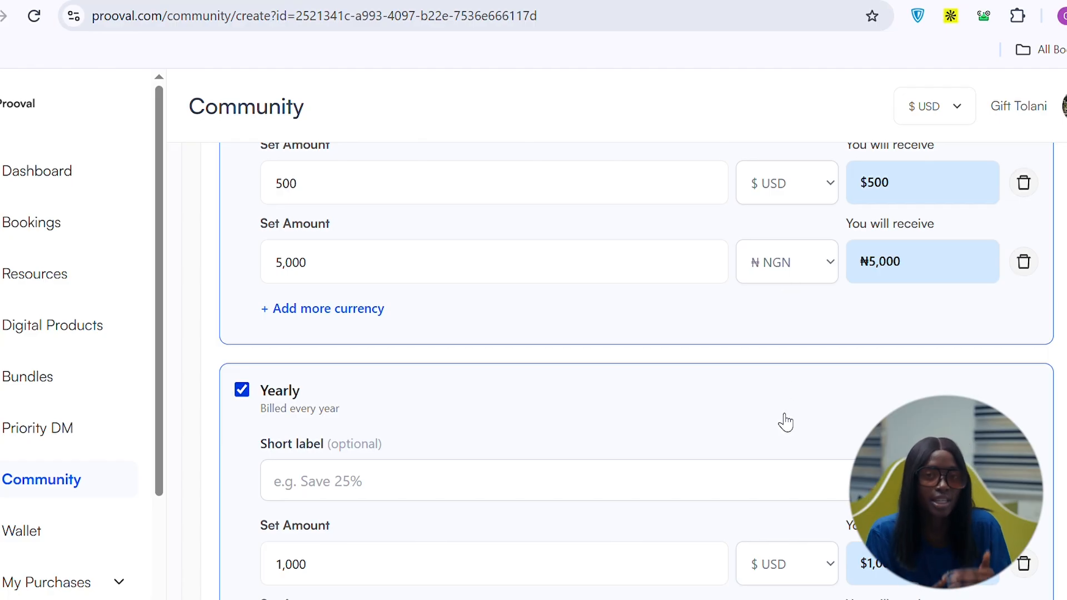
- Set the Yearly plan's NGN amount to 10,000, then save the billing plans and continue to the review stage
scroll(781, 422, up, 9)
scroll(782, 422, down, 11)
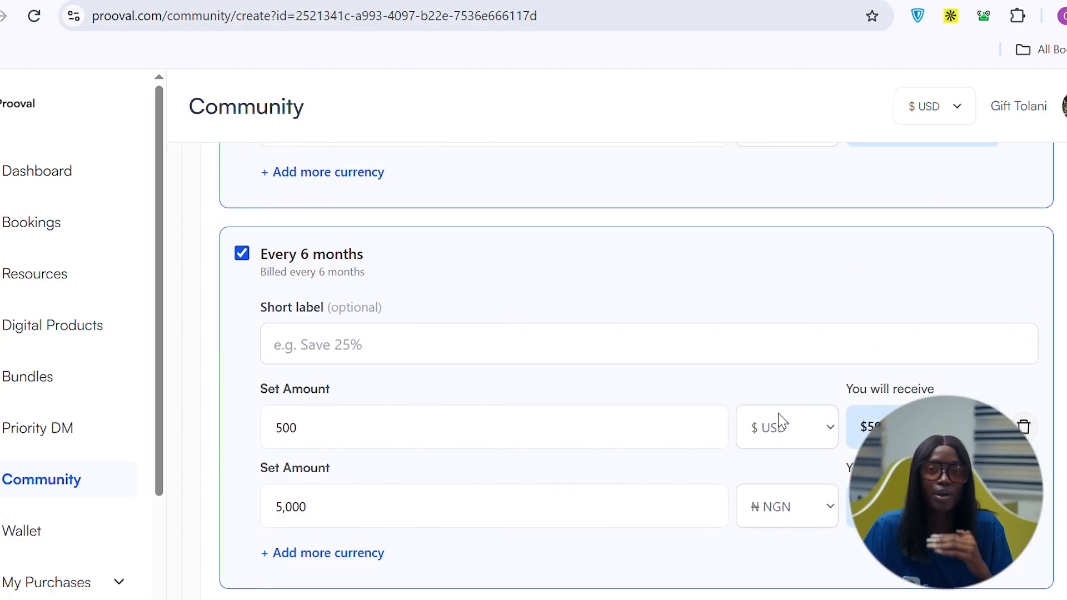
scroll(782, 423, up, 10)
scroll(778, 418, up, 5)
scroll(778, 419, down, 15)
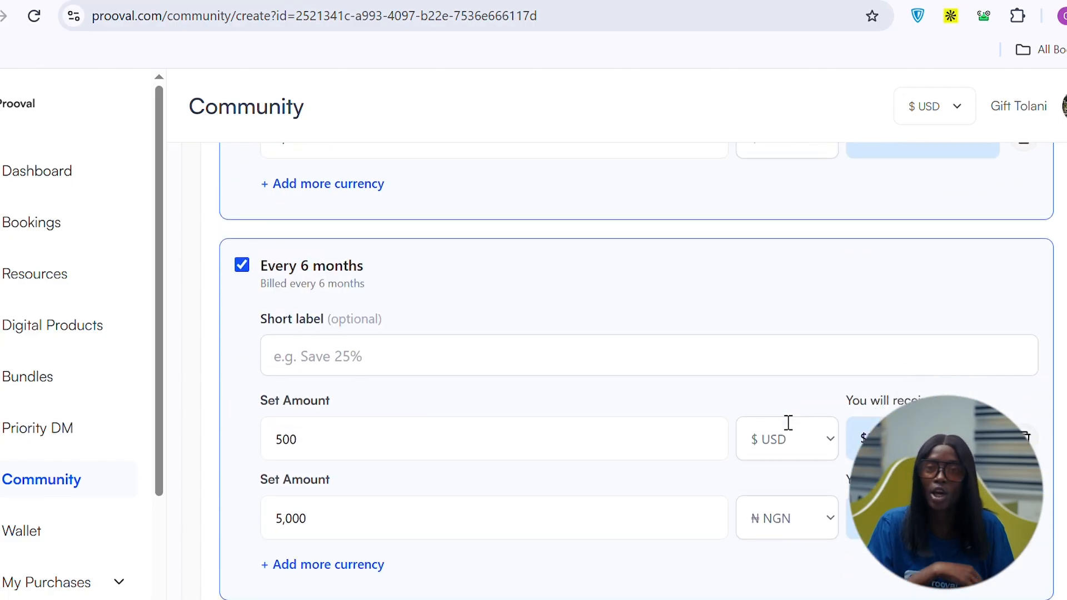
click(428, 425)
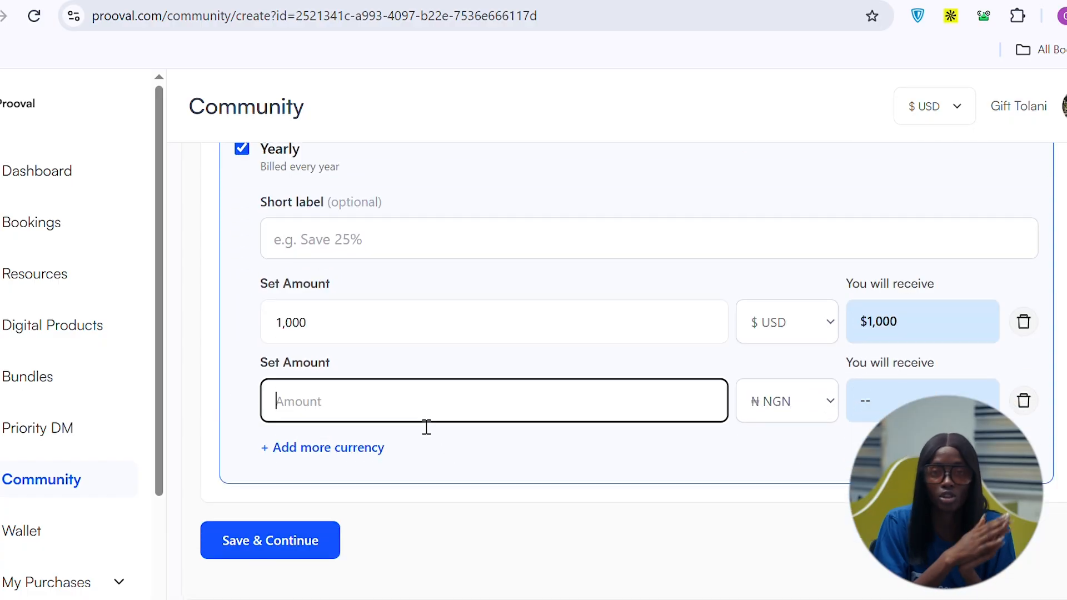
text(1200)
key(BackSpace)
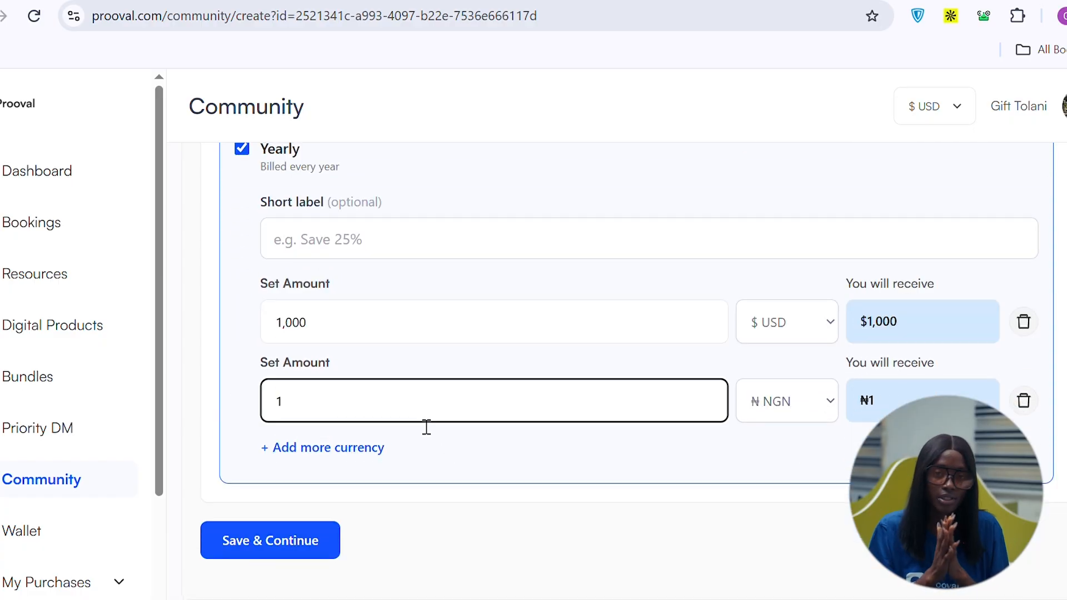
text(000)
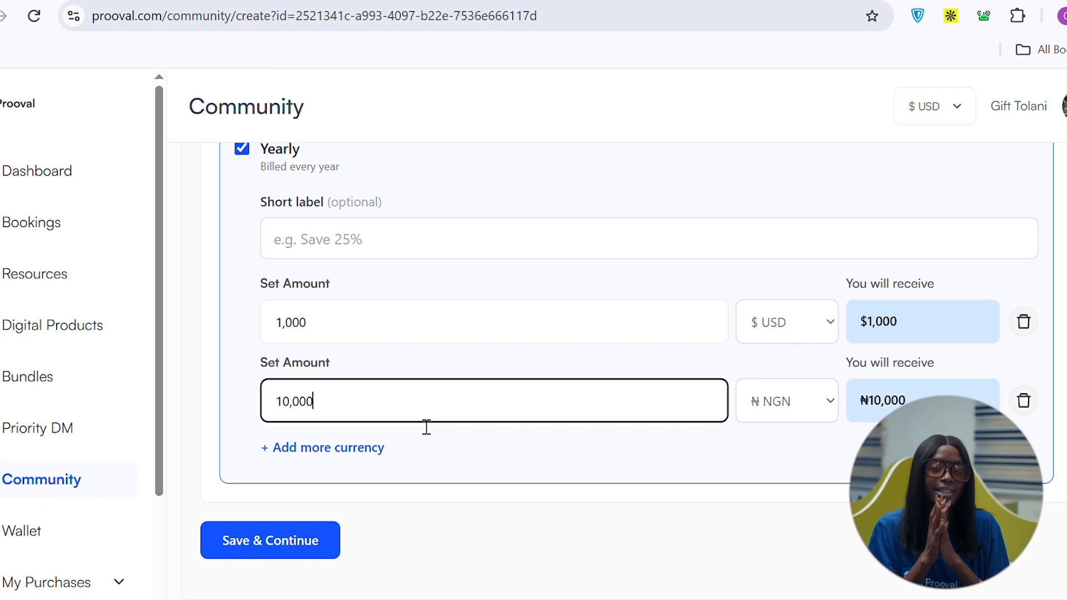
click(311, 554)
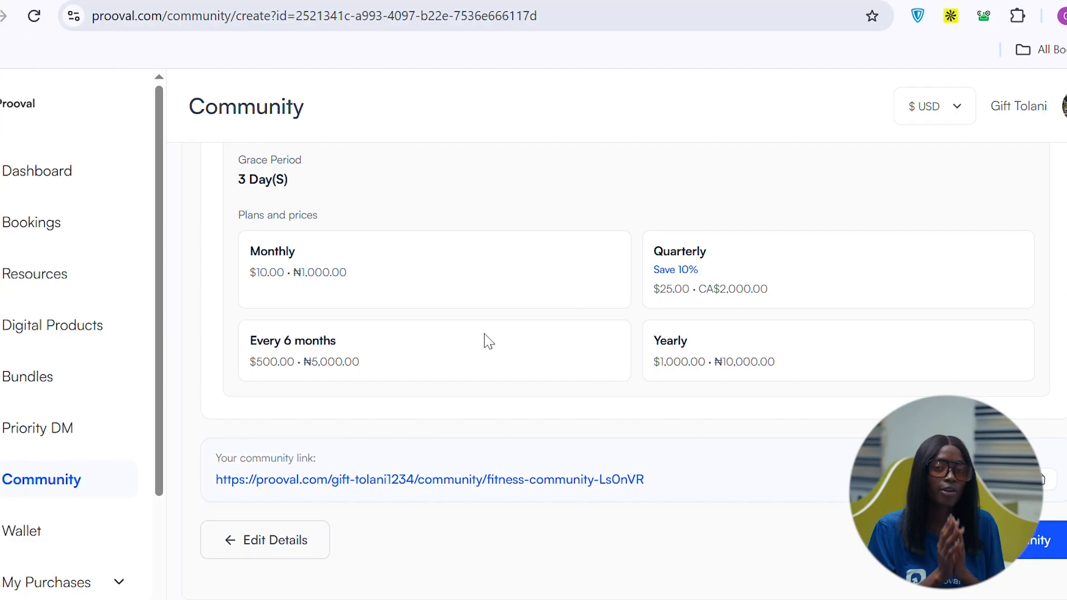
- Review the community's details, plans and prices, and publish the community
scroll(485, 341, up, 5)
scroll(486, 340, up, 5)
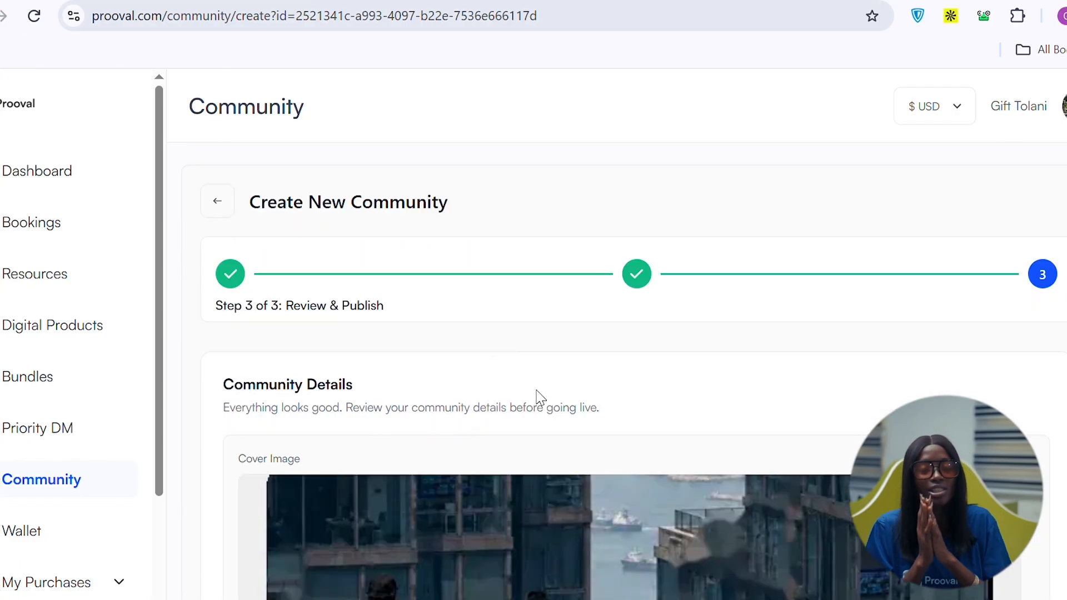
scroll(534, 398, down, 2)
scroll(457, 528, down, 7)
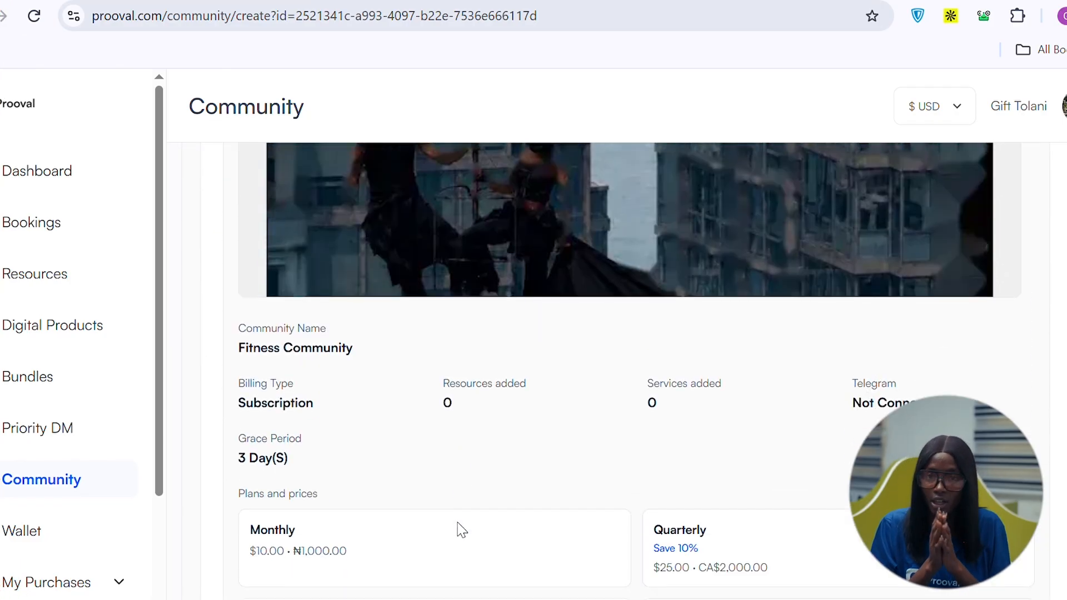
scroll(392, 389, down, 3)
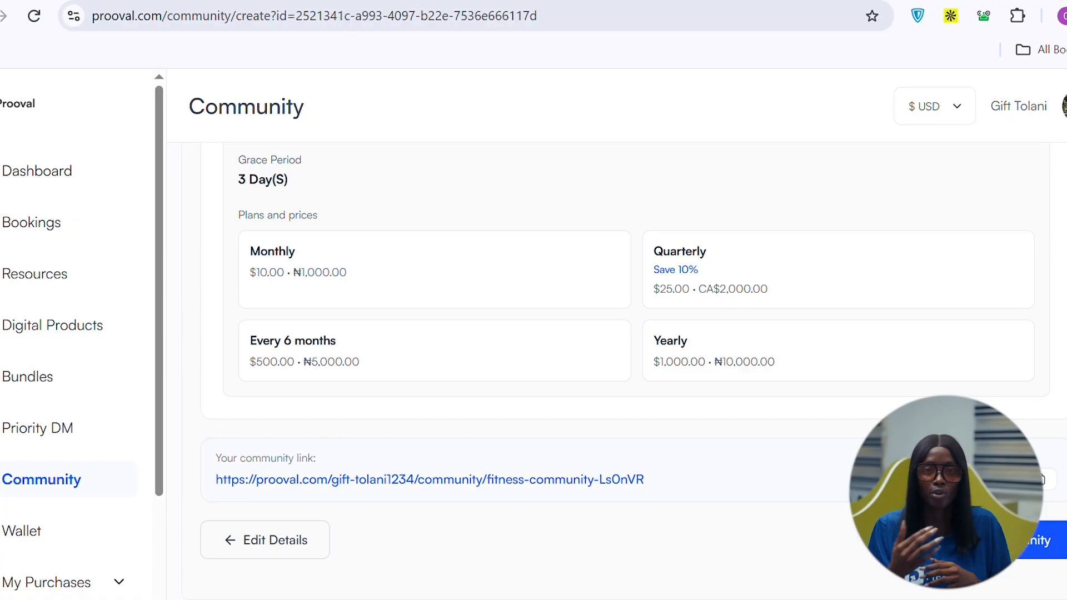
click(1001, 540)
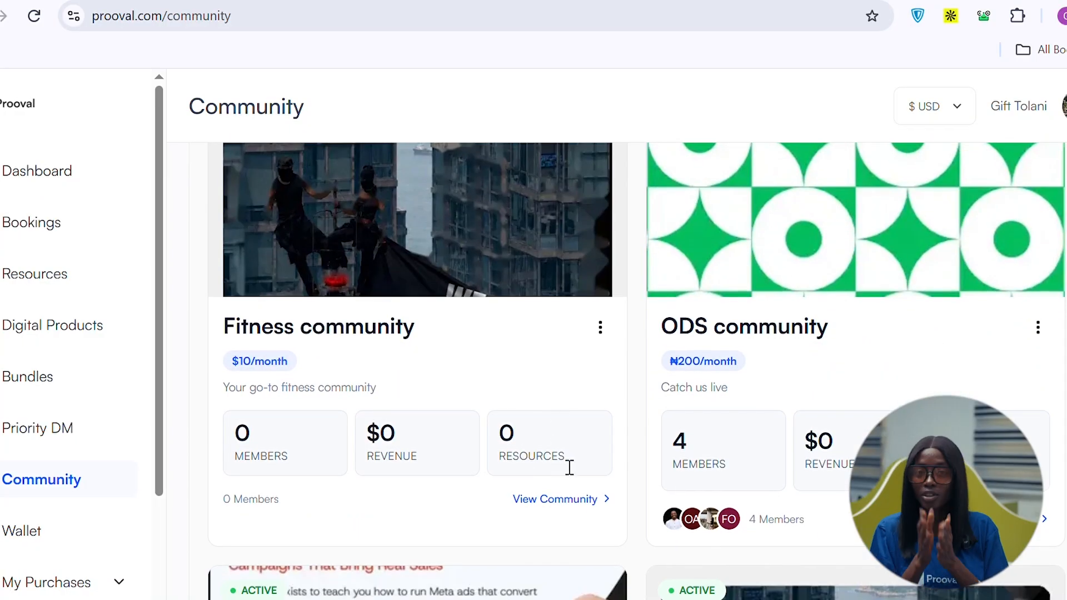
- Open the Fitness community and examine its overview, members and items pages
click(578, 506)
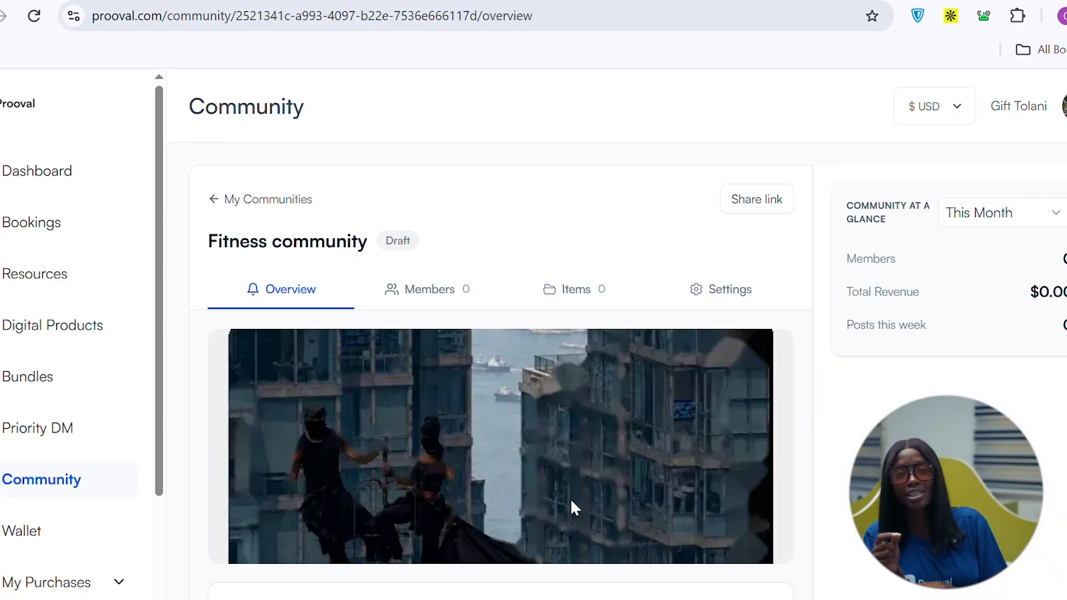
scroll(673, 387, down, 5)
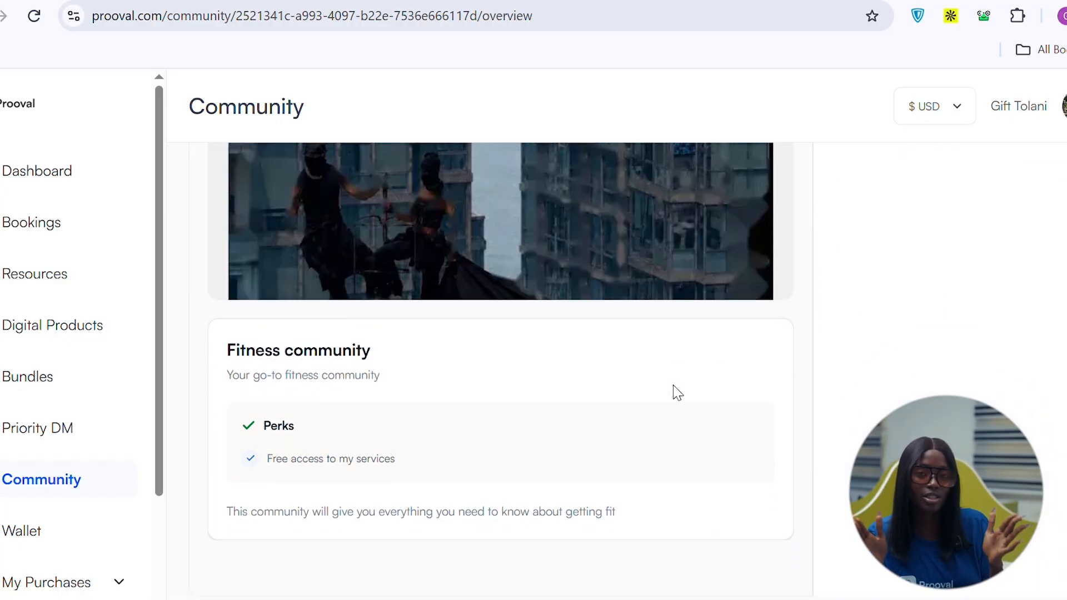
scroll(674, 387, up, 5)
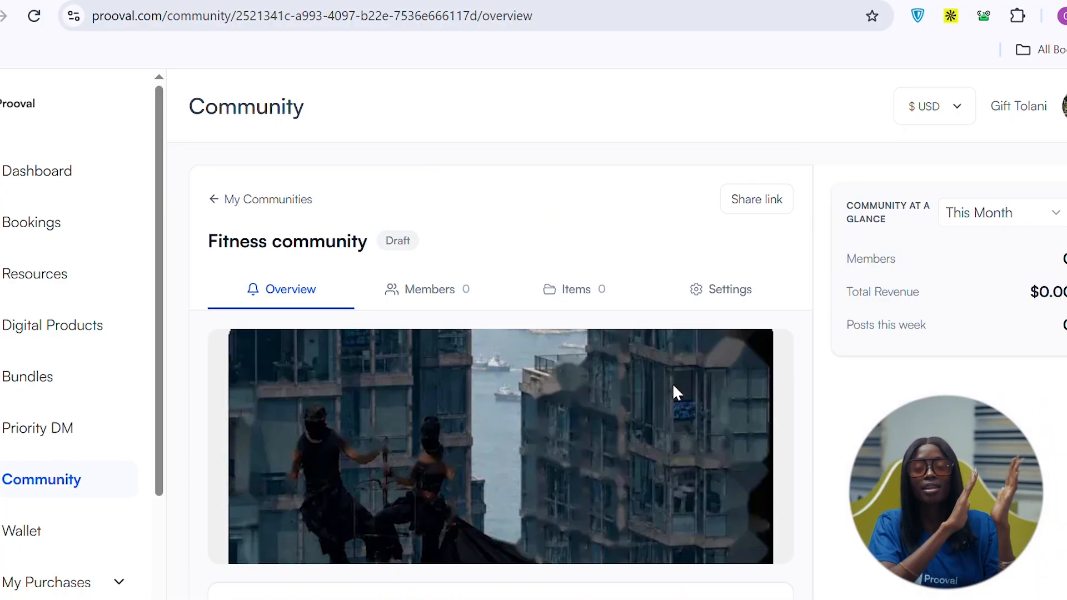
click(461, 289)
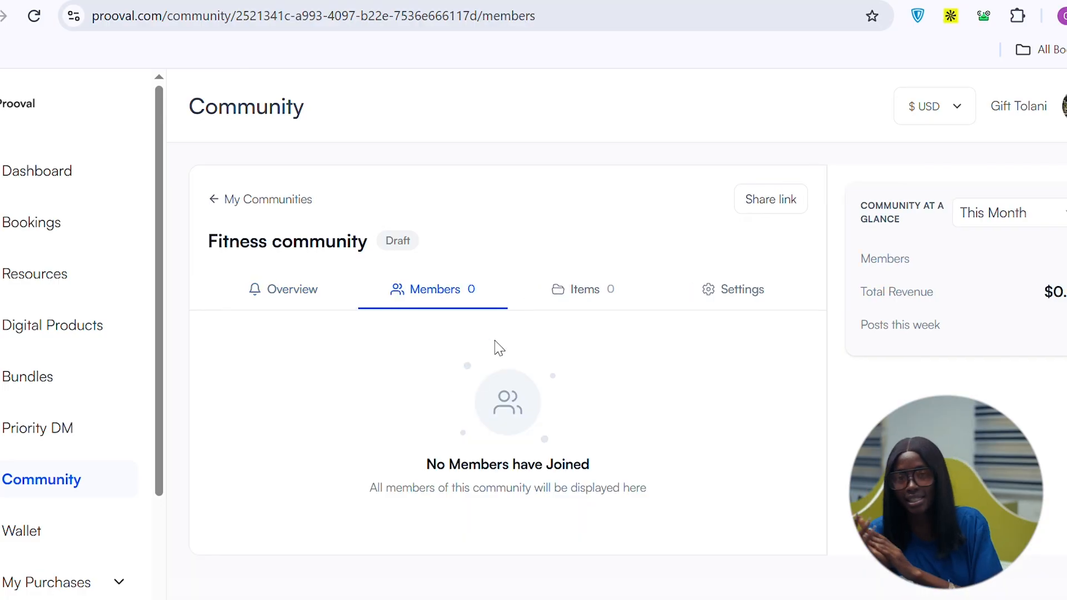
click(575, 300)
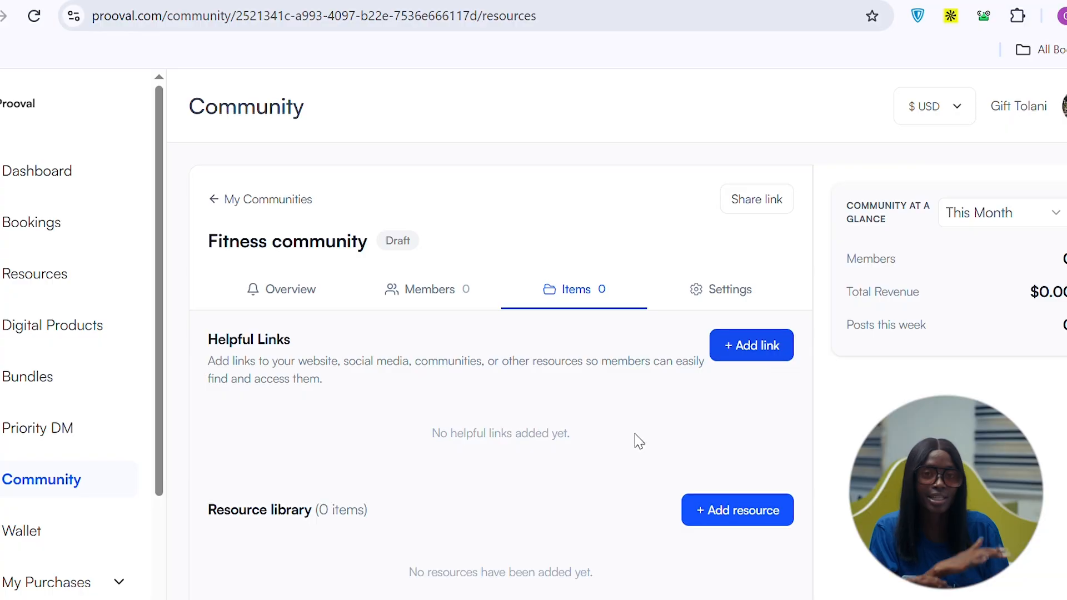
- Attach four of the offered services, including the digital product Revamp your resume, to the Fitness community
scroll(597, 456, down, 3)
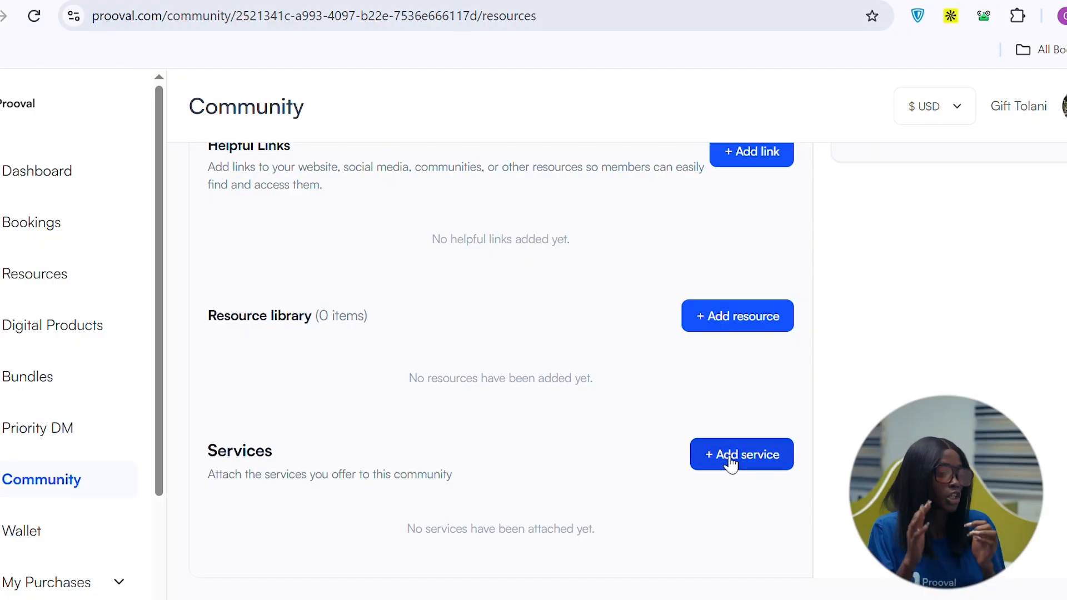
click(728, 462)
click(328, 302)
click(319, 355)
scroll(317, 357, down, 3)
click(294, 305)
click(294, 355)
click(293, 234)
scroll(311, 260, up, 4)
click(257, 555)
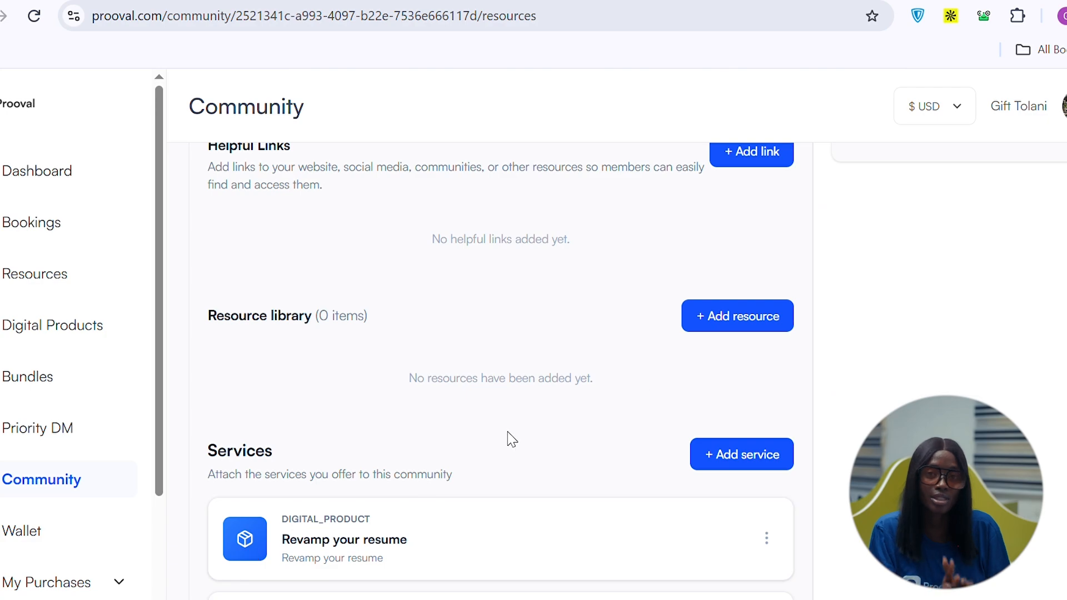
- Add a helpful link titled "How I grew my social media" with the copied Google Docs address to the community
scroll(596, 403, up, 2)
click(748, 256)
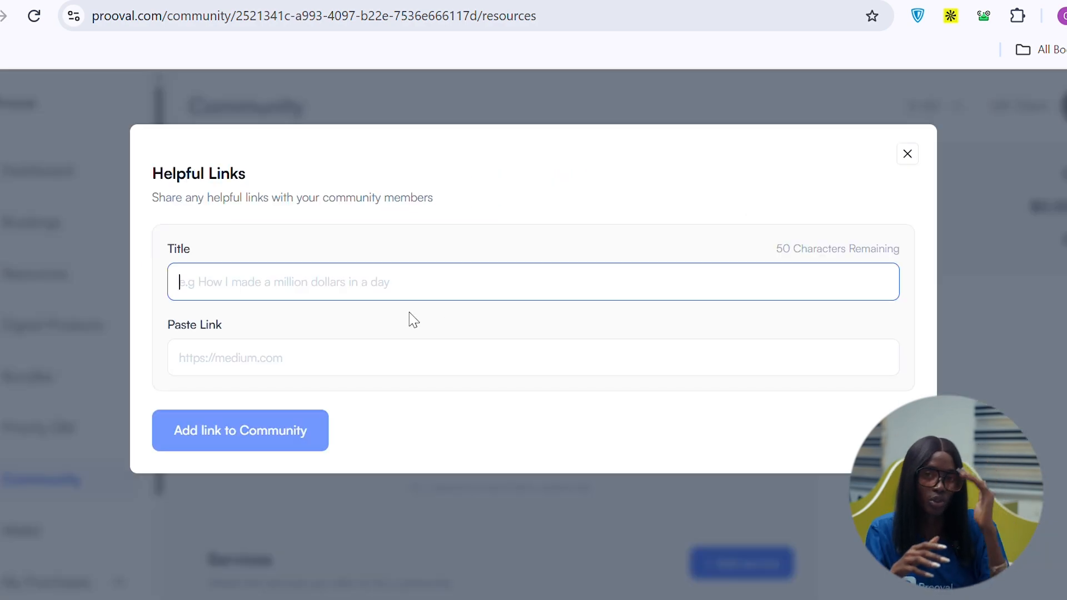
text(How I grew my social media)
click(305, 368)
key(ctrl+v)
click(327, 430)
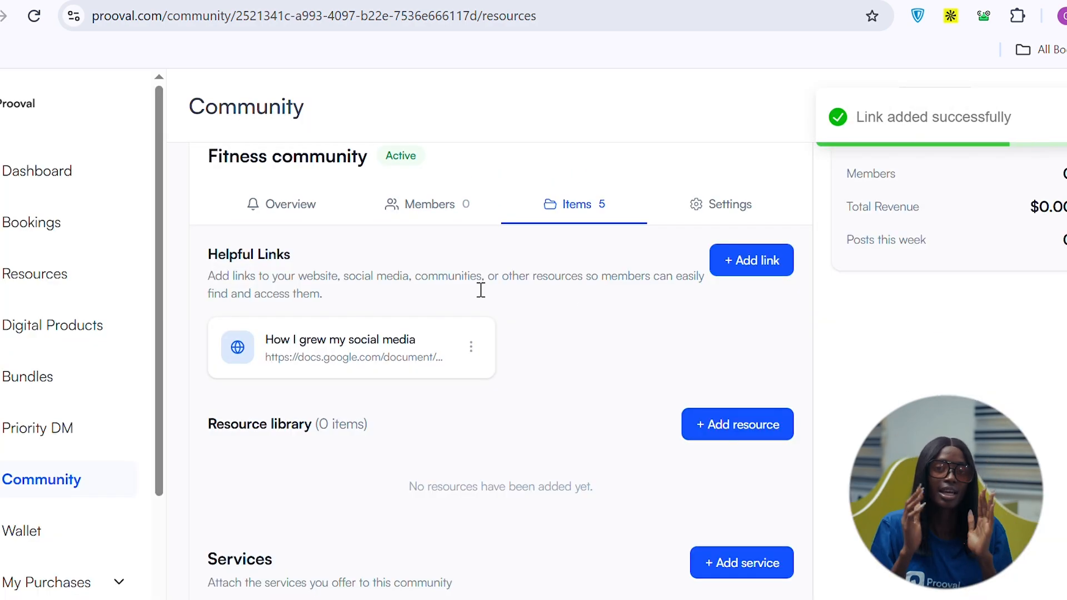
click(757, 432)
click(333, 265)
key(Escape)
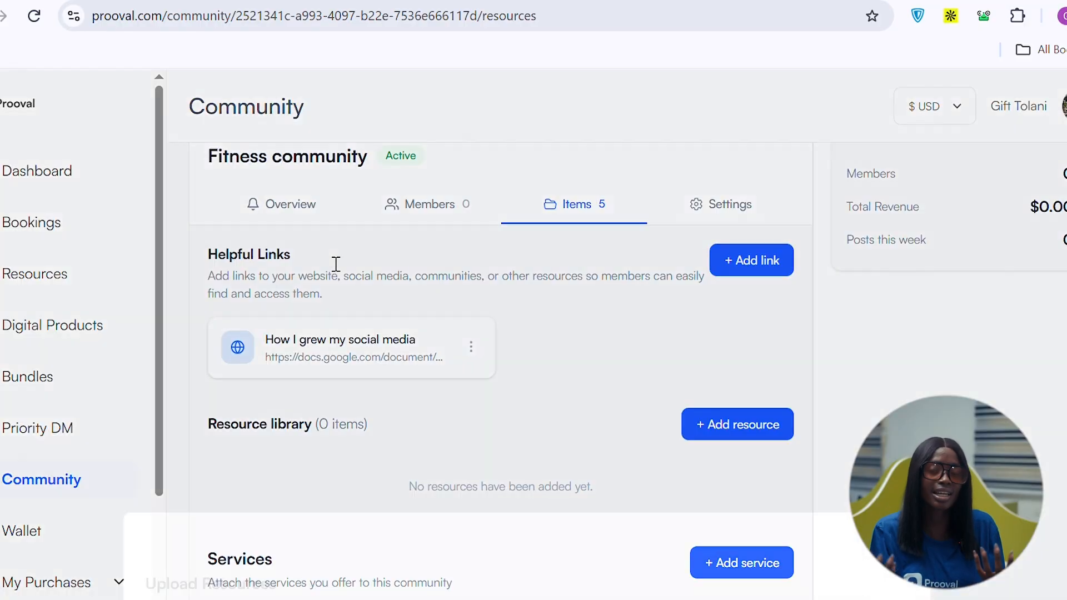
key(Escape)
click(738, 431)
click(903, 84)
click(736, 428)
text(k)
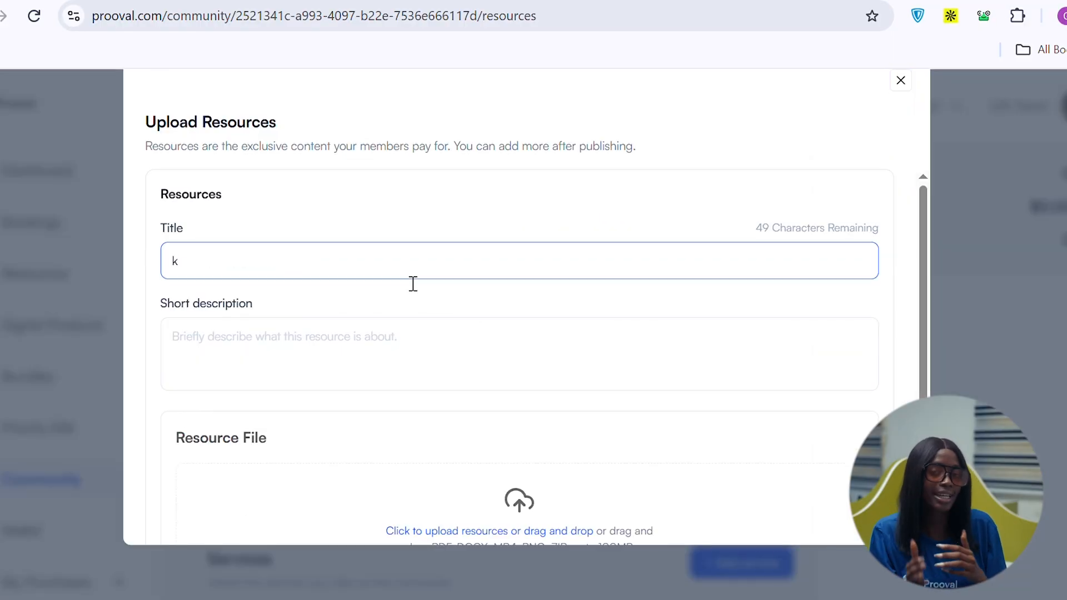
scroll(352, 275, down, 4)
scroll(419, 298, up, 4)
click(900, 81)
click(770, 506)
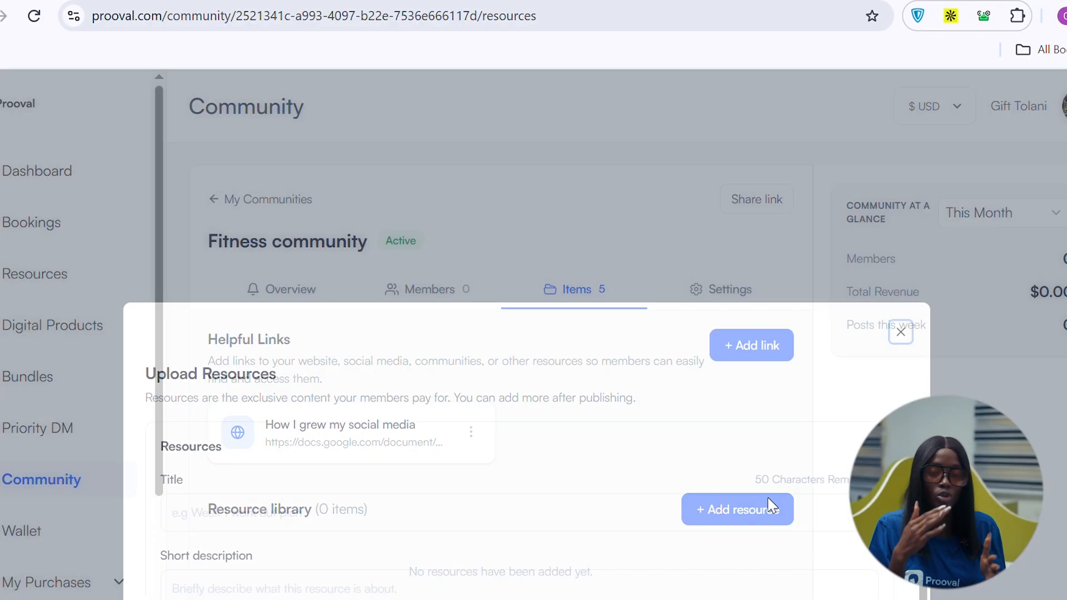
click(303, 266)
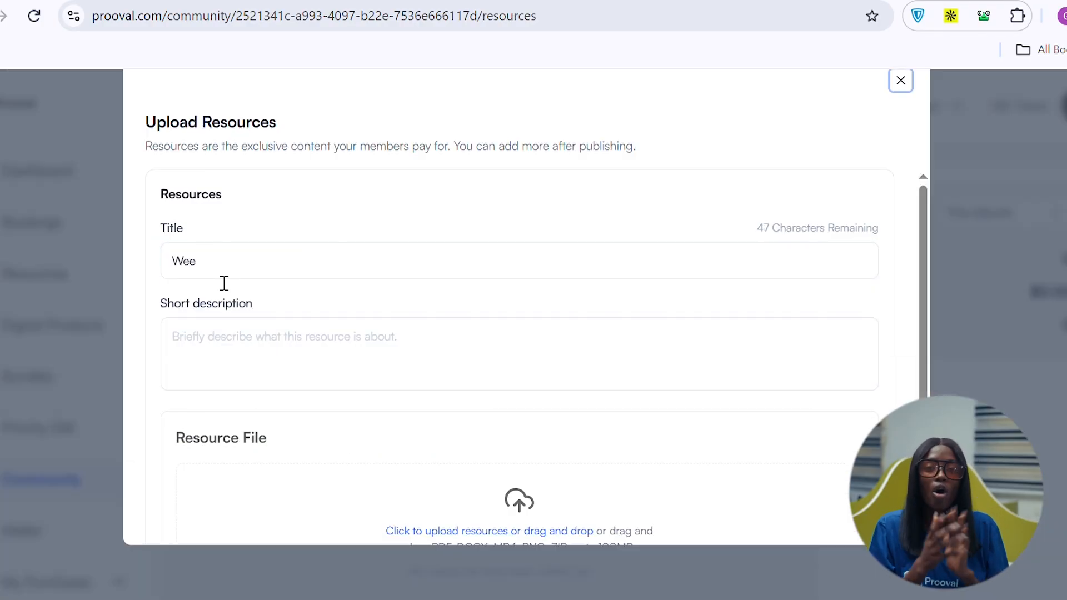
key(space)
scroll(522, 473, down, 3)
- Start a new resource for the resource library and title it "Week 1 workout"
click(733, 353)
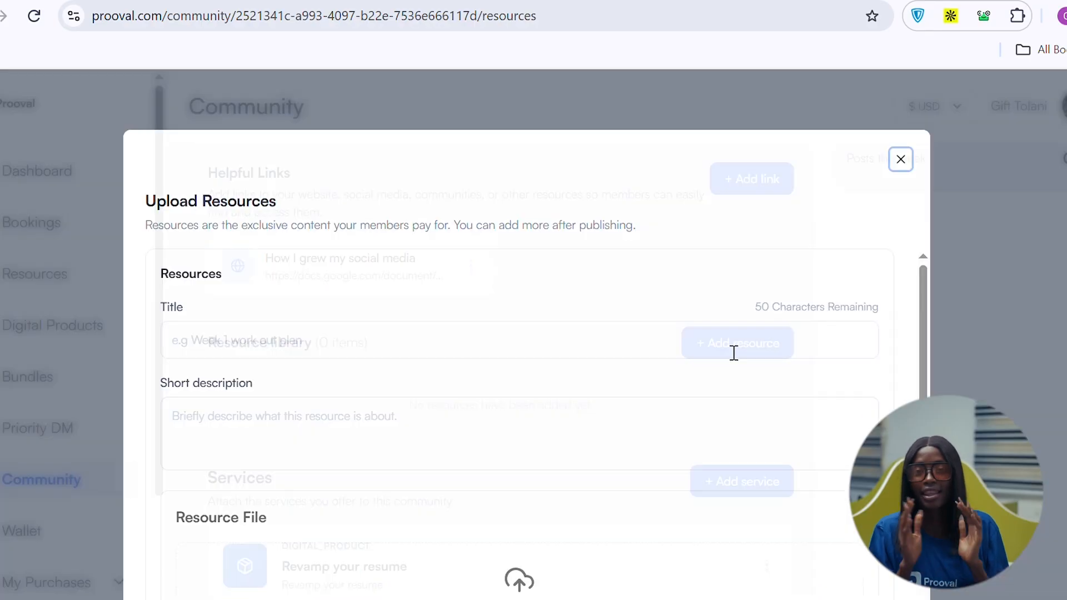
click(276, 272)
text(Week 1 wo)
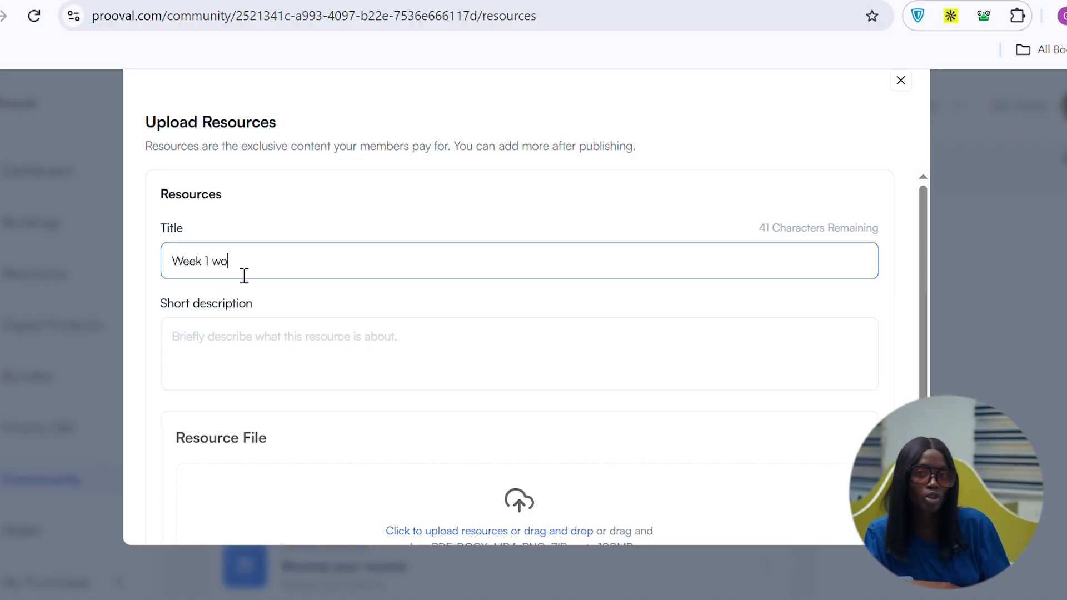
text(rko)
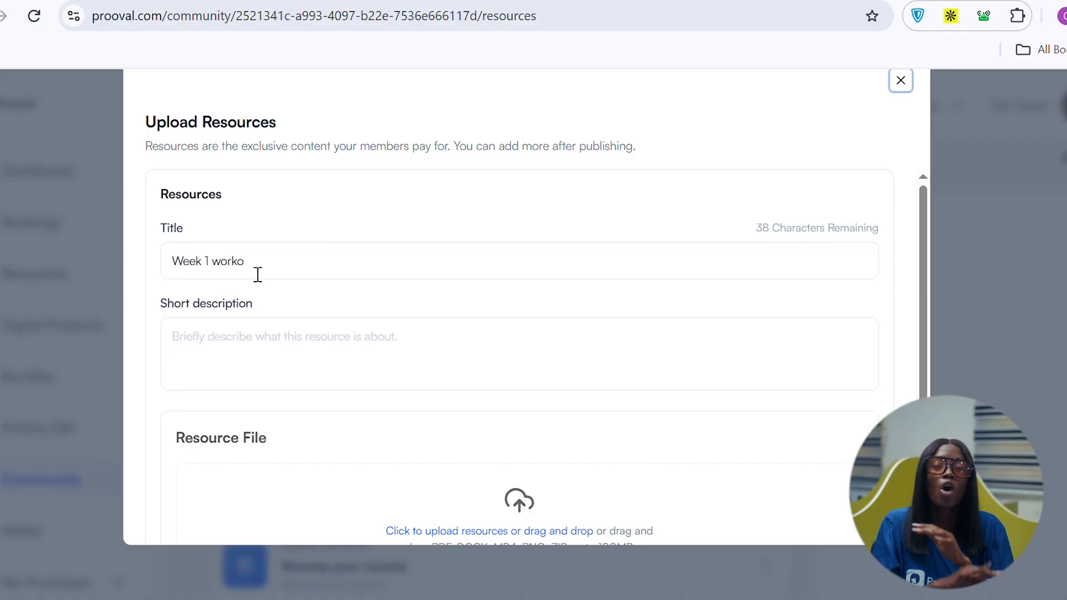
text(ut)
- Enter "You will get Week 1 workout" as the resource's short description
click(239, 355)
text(Y)
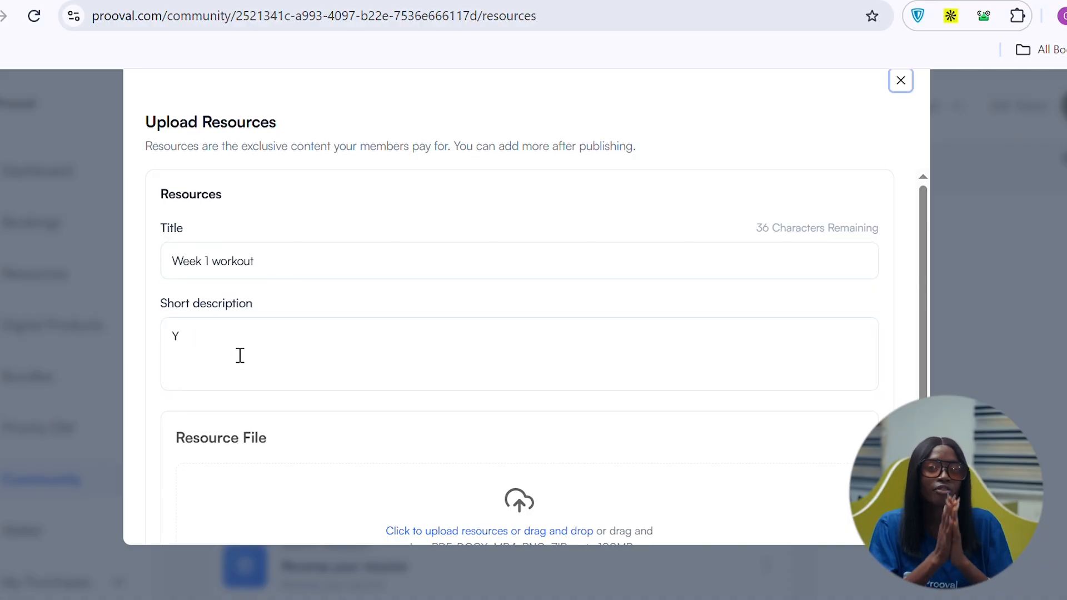
text(ou)
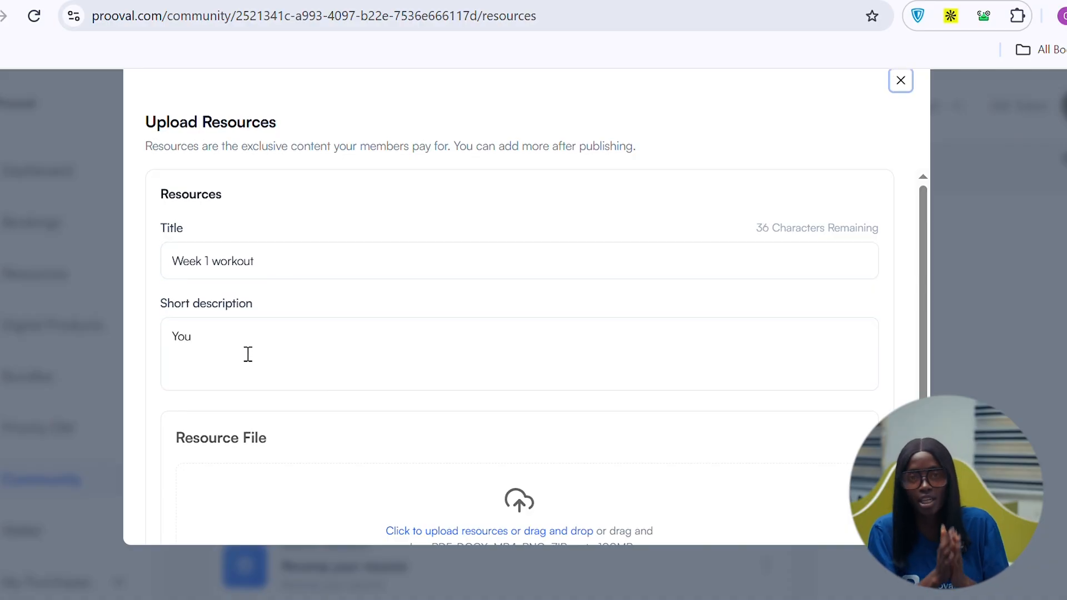
text( will)
click(265, 347)
double_click(237, 268)
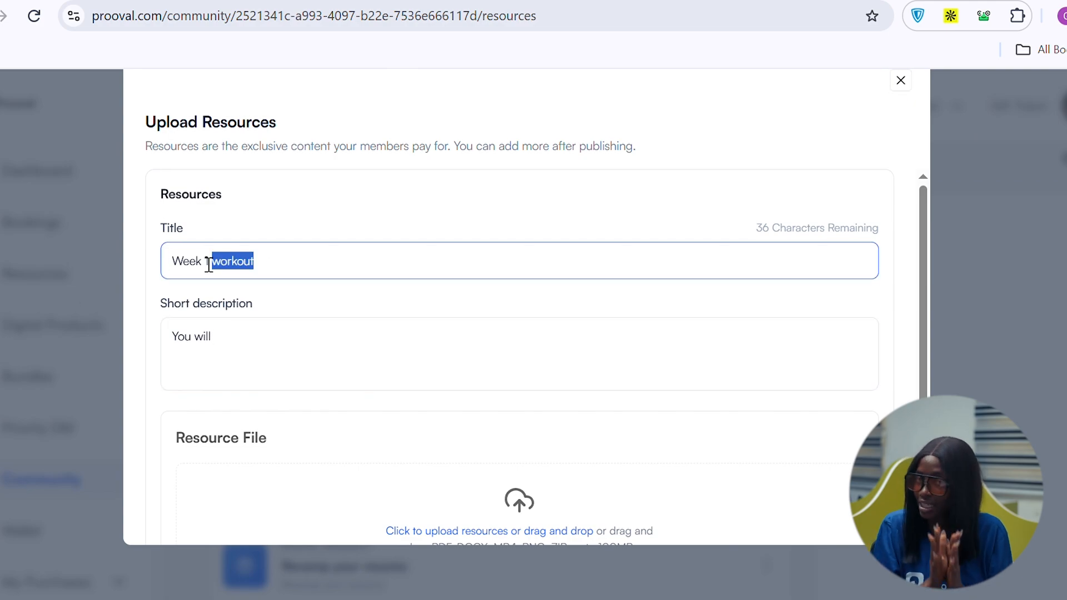
click(226, 343)
text(get)
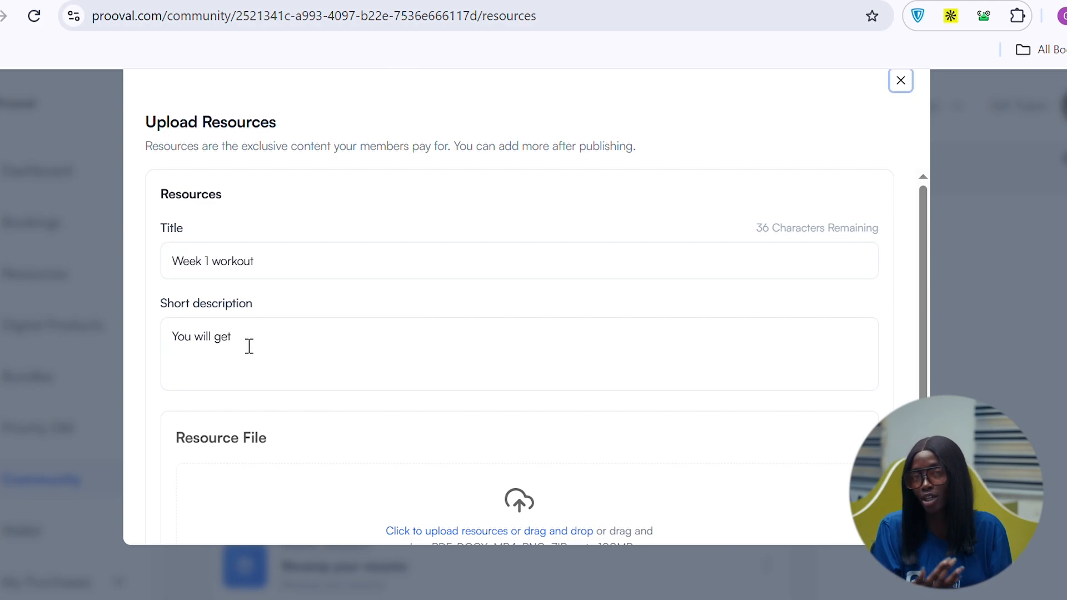
text(Week 1 workout)
- Upload the portfolio PDF as the resource file and save the resource to the community
scroll(350, 383, down, 3)
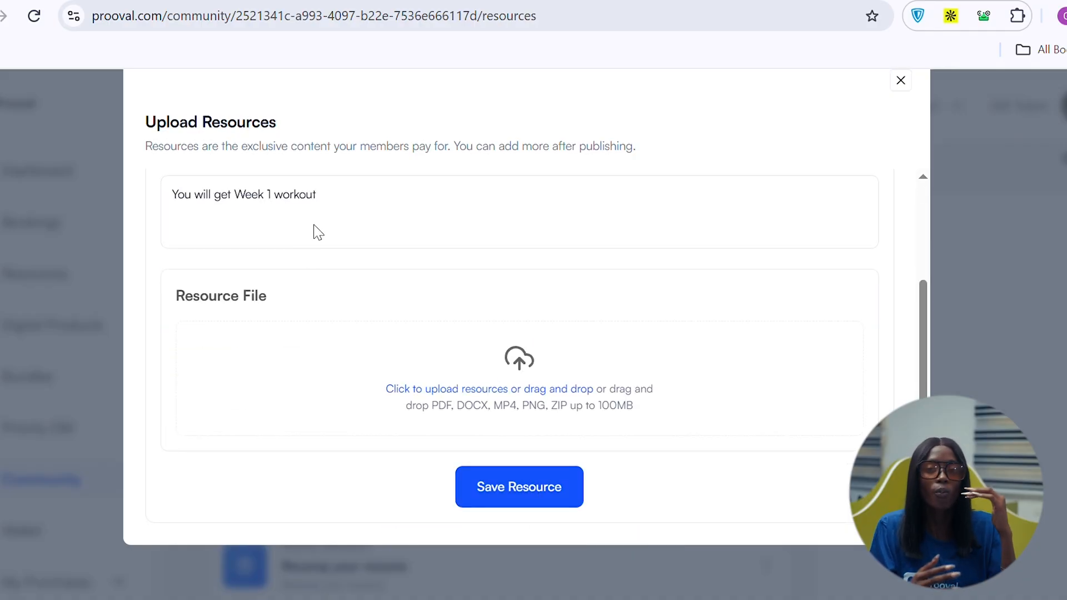
click(389, 388)
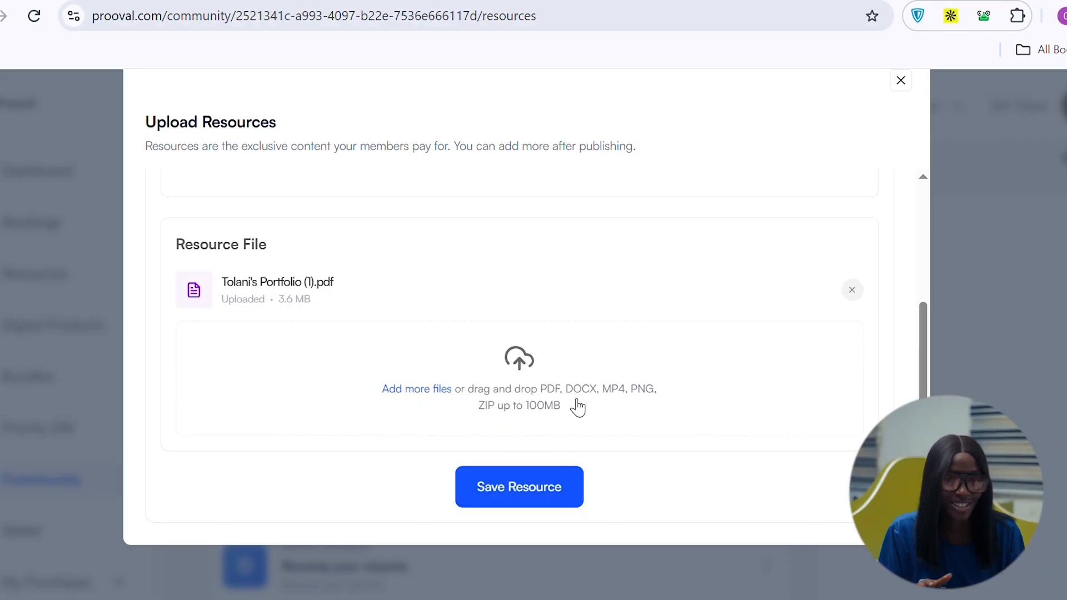
click(567, 487)
scroll(457, 481, down, 5)
scroll(450, 476, up, 8)
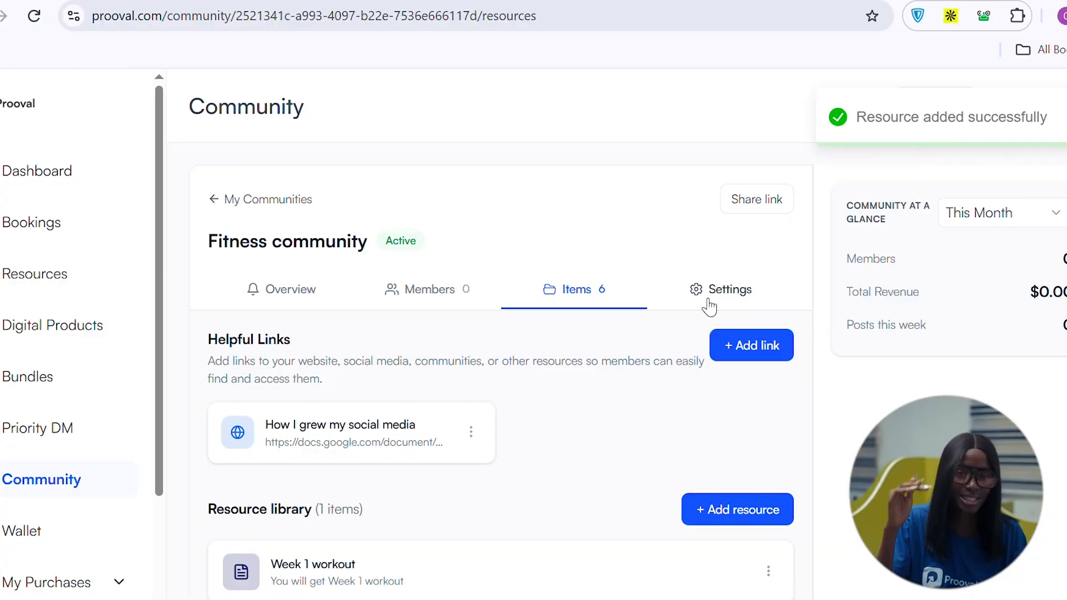
- Examine the community's settings, including the plan prices, storefront link and the instructions for connecting Telegram
click(709, 304)
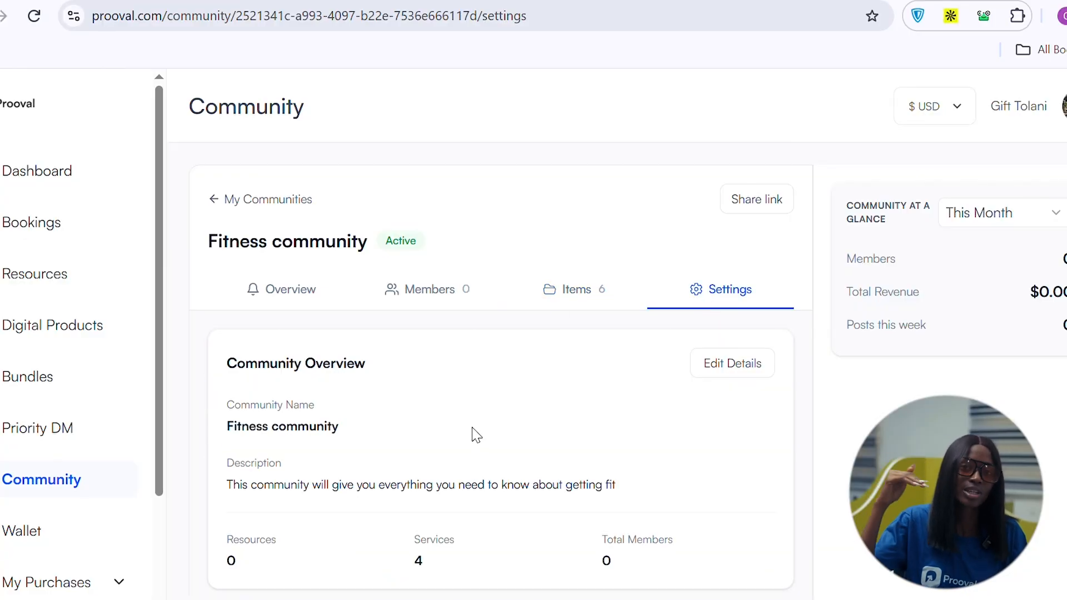
scroll(489, 475, down, 12)
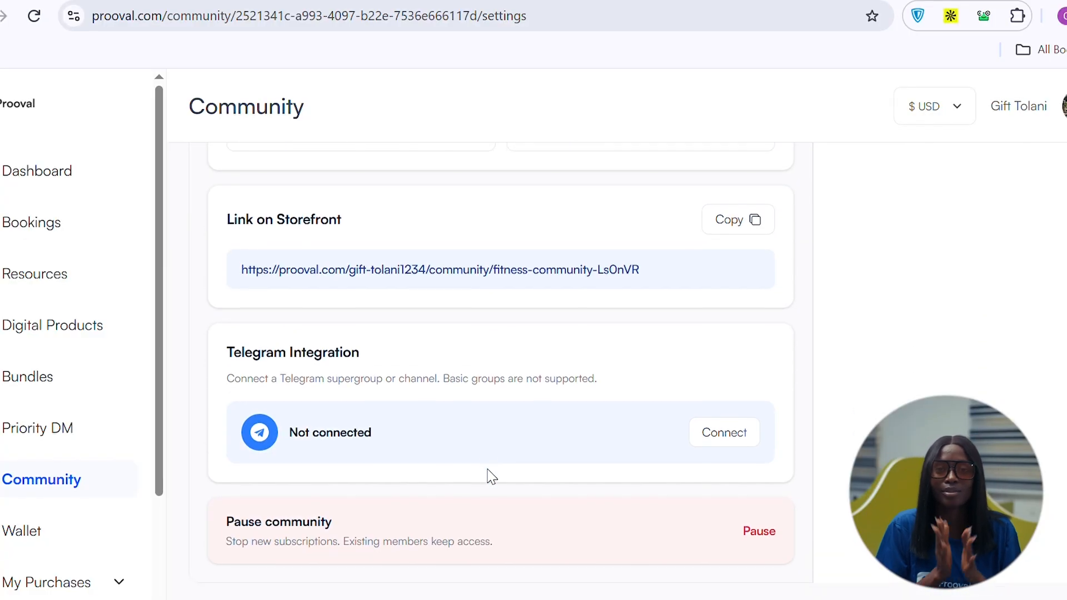
scroll(595, 445, up, 3)
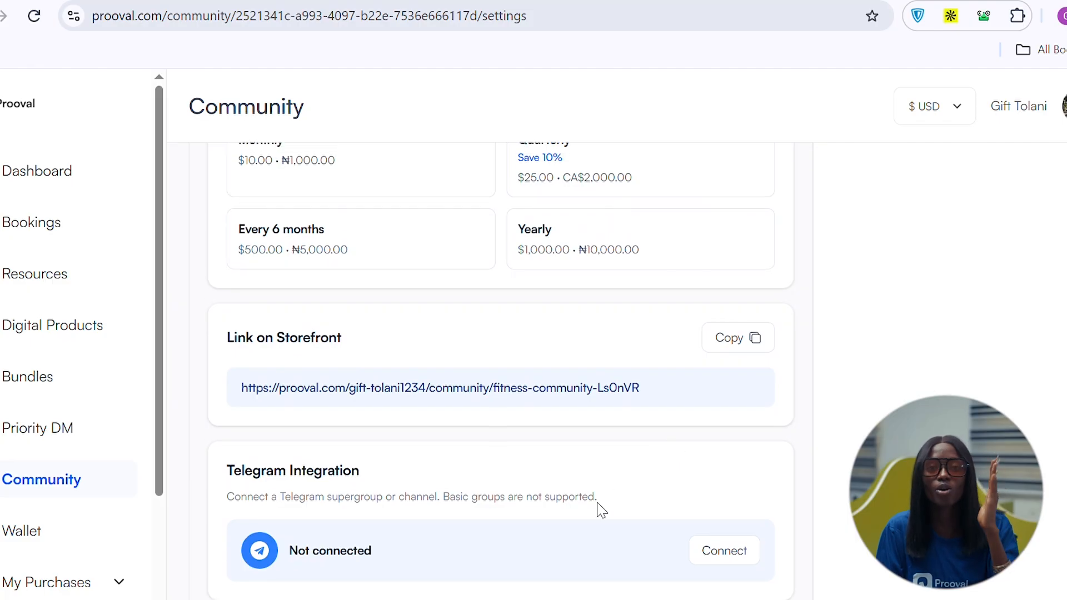
click(717, 551)
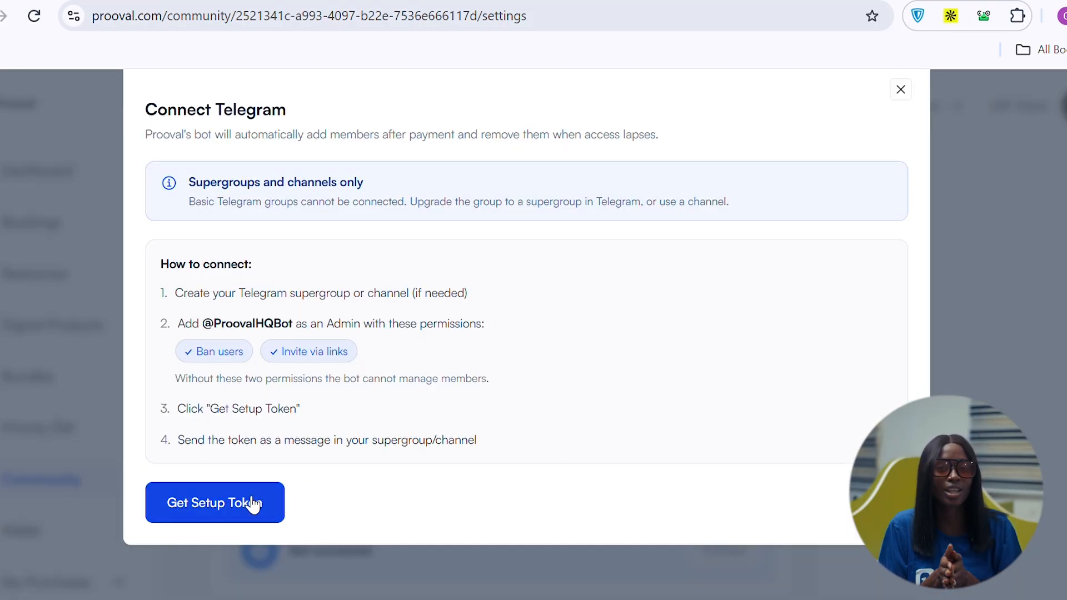
click(902, 94)
scroll(588, 405, down, 2)
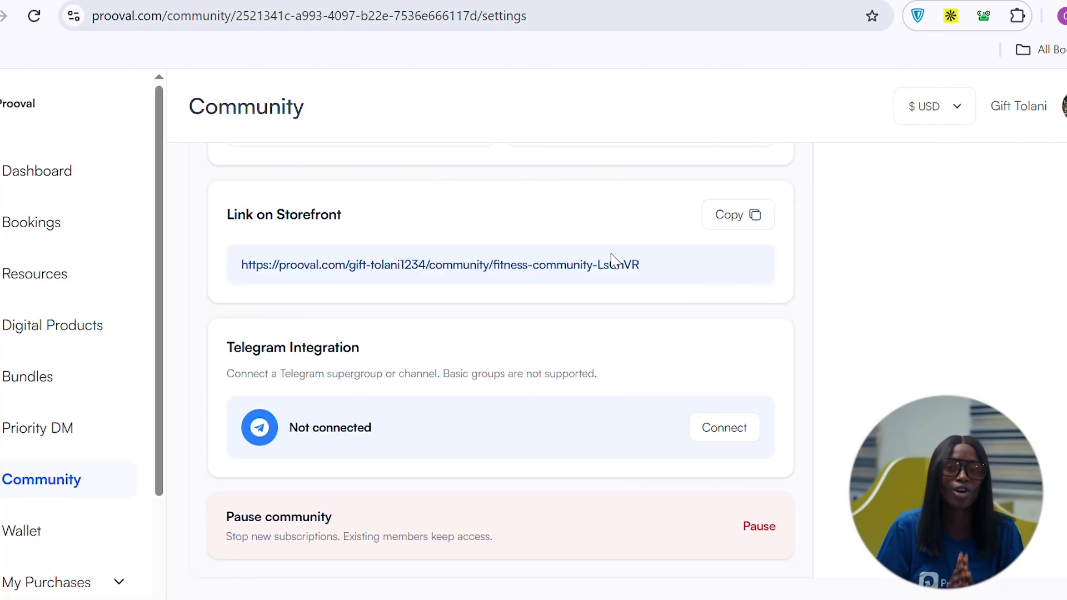
- Open the community's storefront link in a new tab and review its description and membership plans
scroll(761, 311, up, 2)
key(ctrl+t)
text(https://prooval.com/gift-tolani1234/community/fitness-community-LsOnVR)
key(Return)
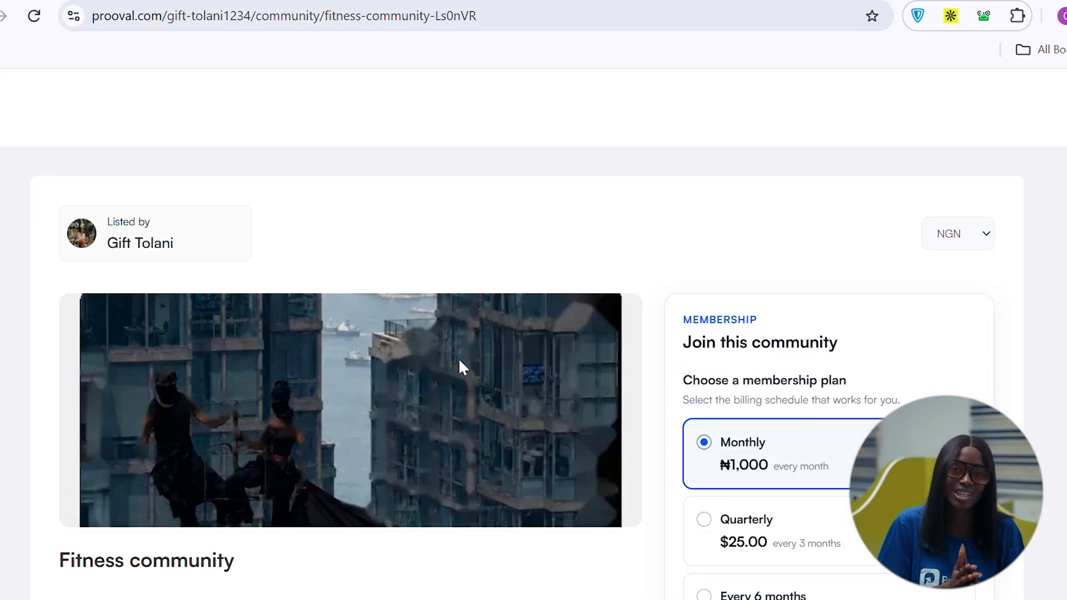
scroll(458, 360, down, 4)
scroll(459, 367, down, 1)
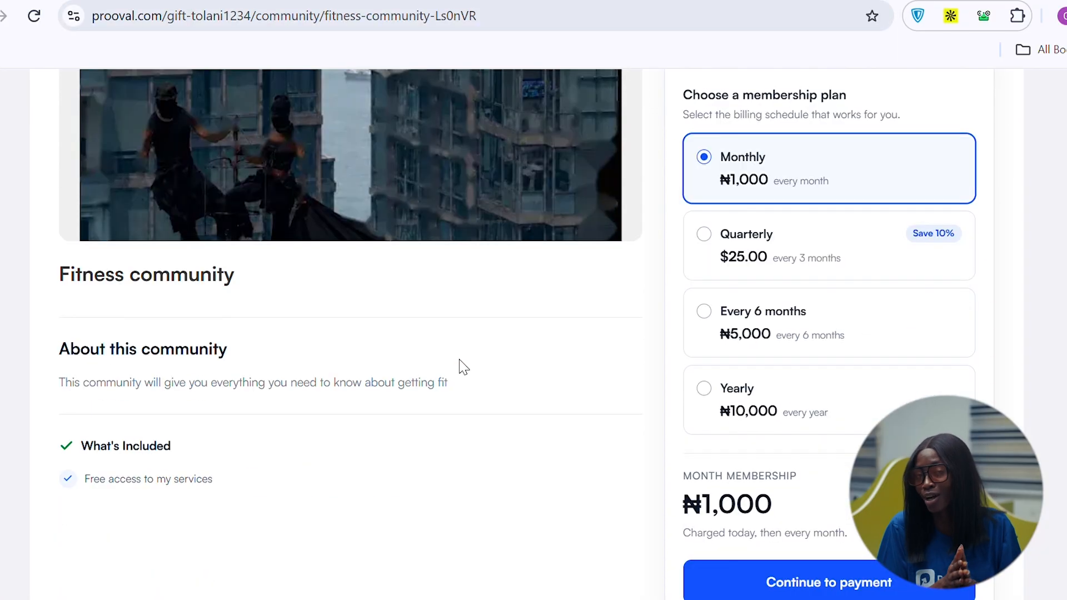
- Select the Every 6 months membership plan on the public community page and look over the page
click(777, 332)
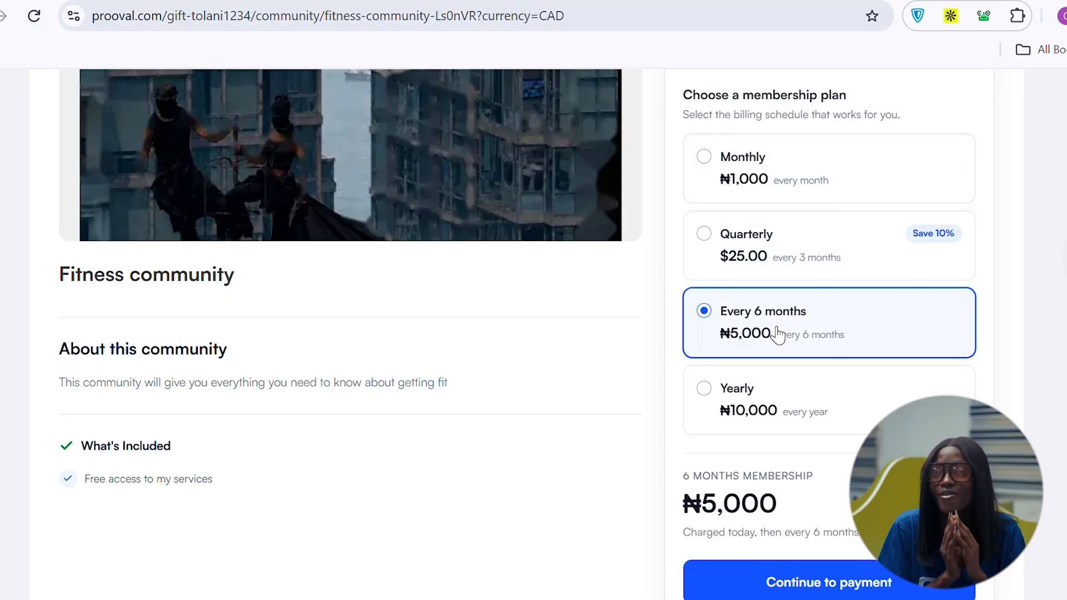
scroll(778, 395, down, 3)
scroll(822, 412, up, 6)
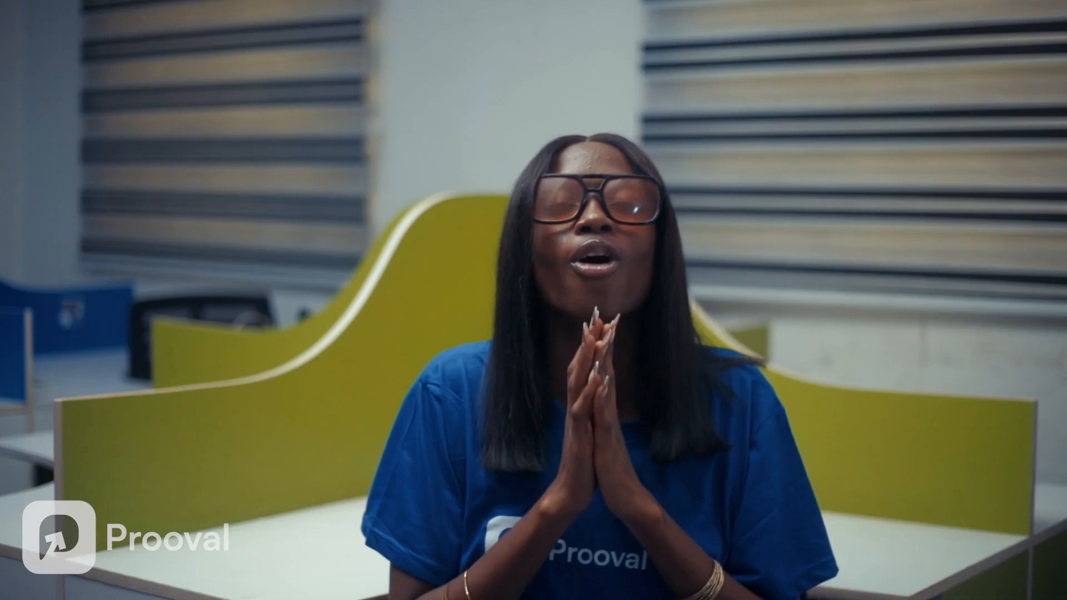